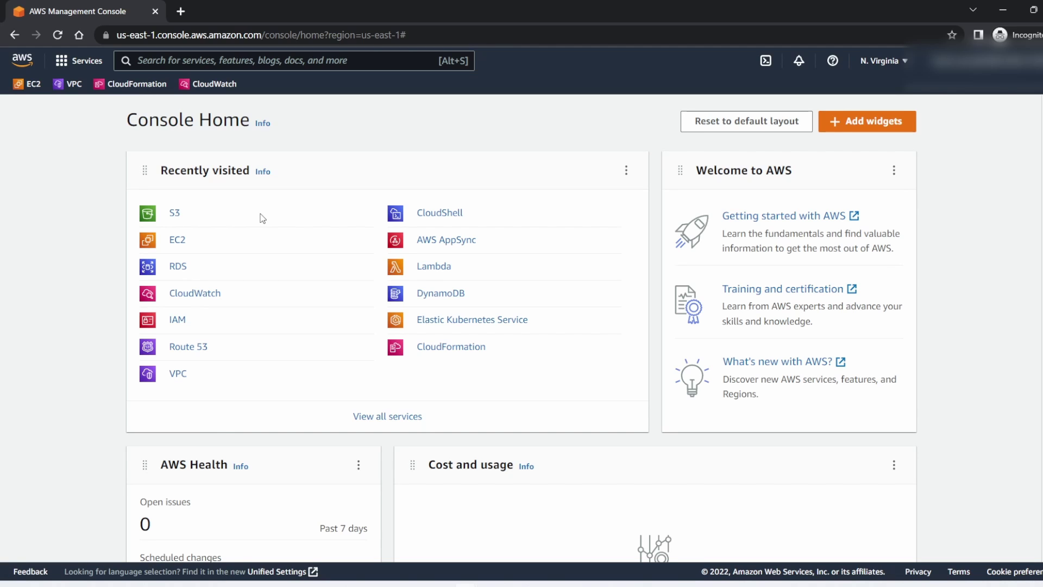
Start creating an S3 bucket and name it my-bucket-staticwebsite-nepalthechhub.
left_click(173, 213)
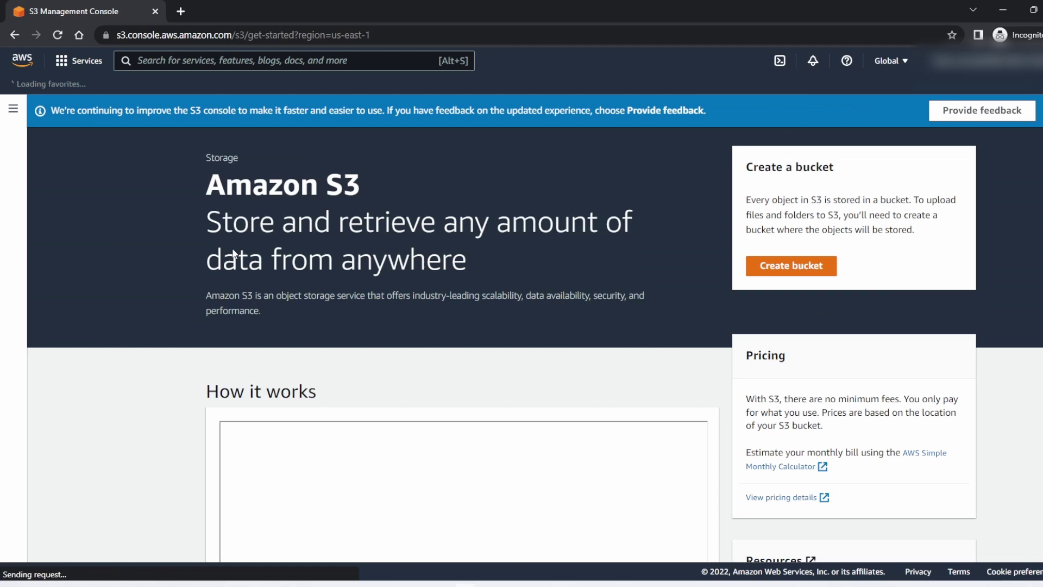
left_click(153, 58)
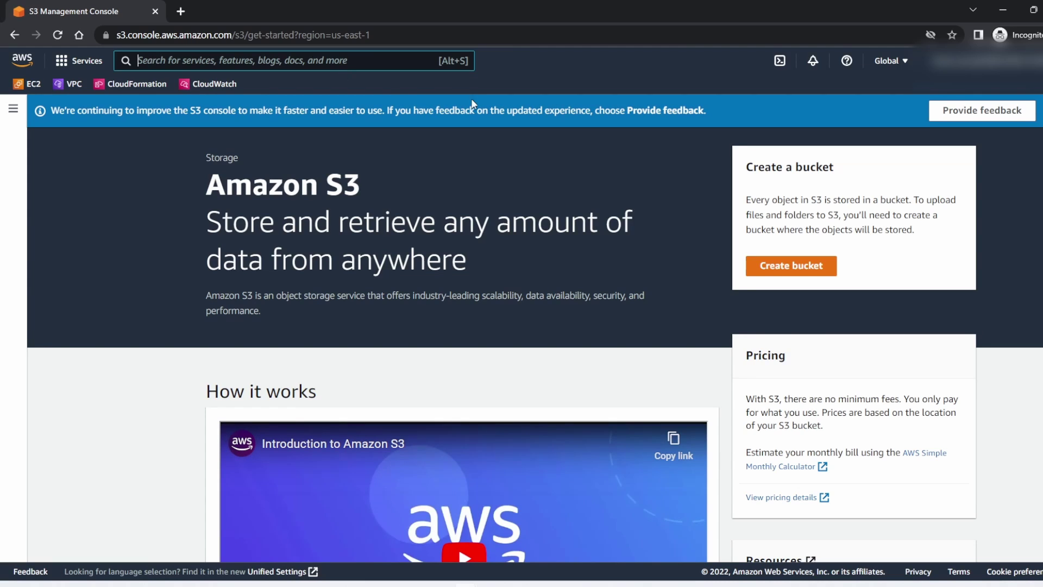
left_click(793, 276)
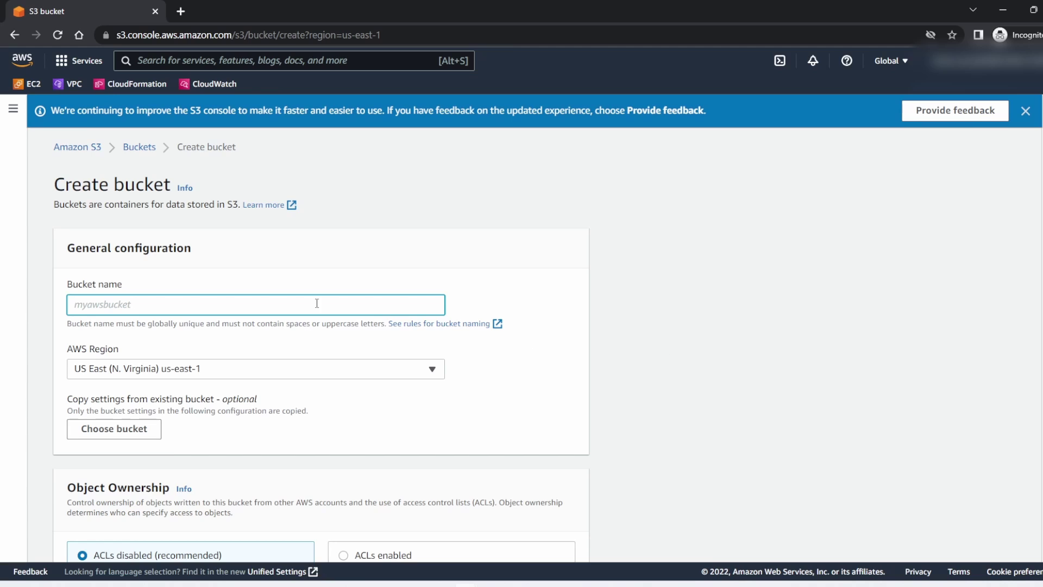
type("my-bucket-staticwebsite")
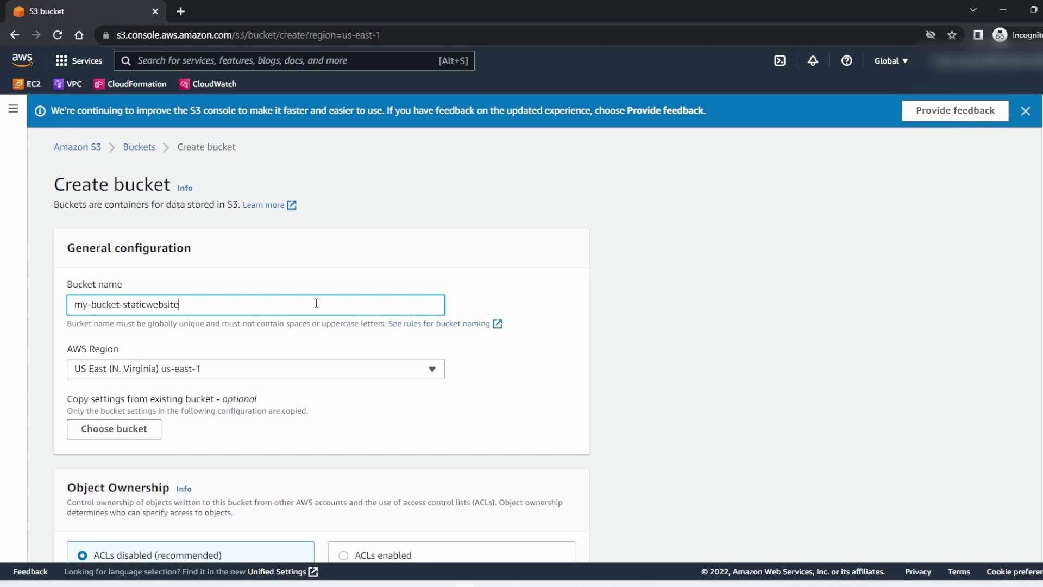
type("-nepalthechhub")
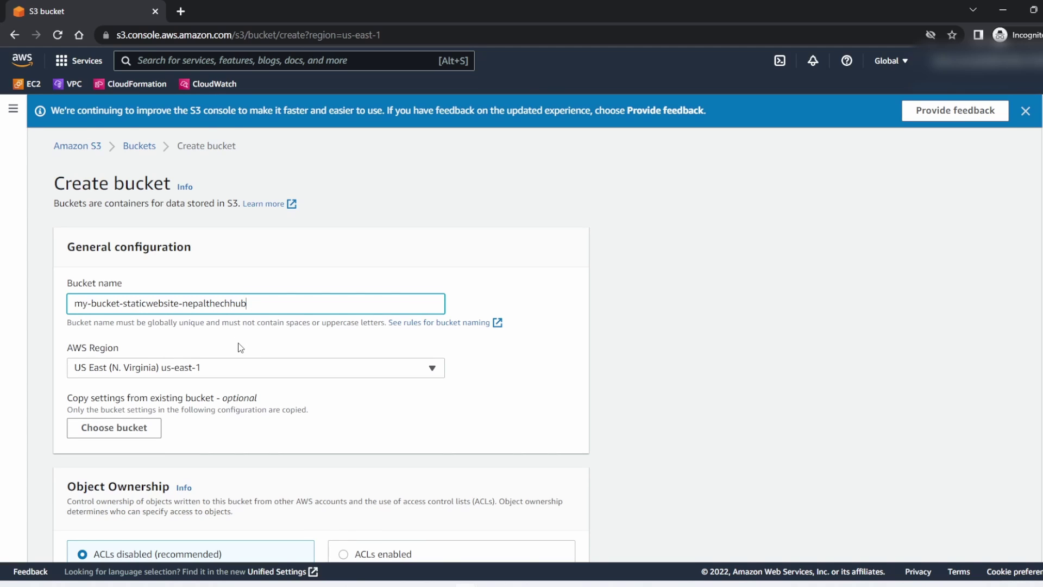
Turn off Block all public access for the bucket and acknowledge that its objects might become public.
scroll(239, 345, "down", 2)
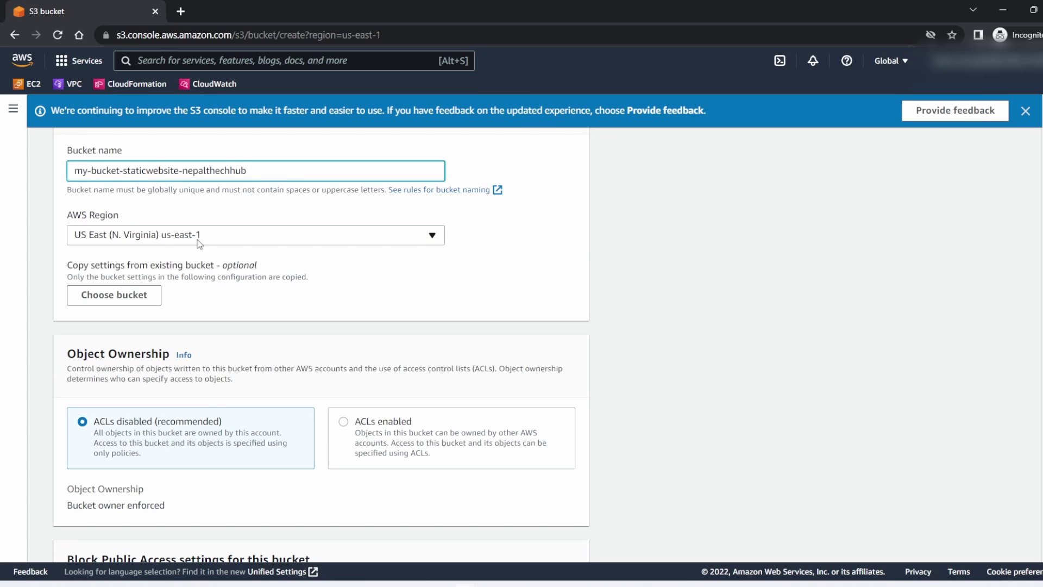
scroll(236, 290, "down", 5)
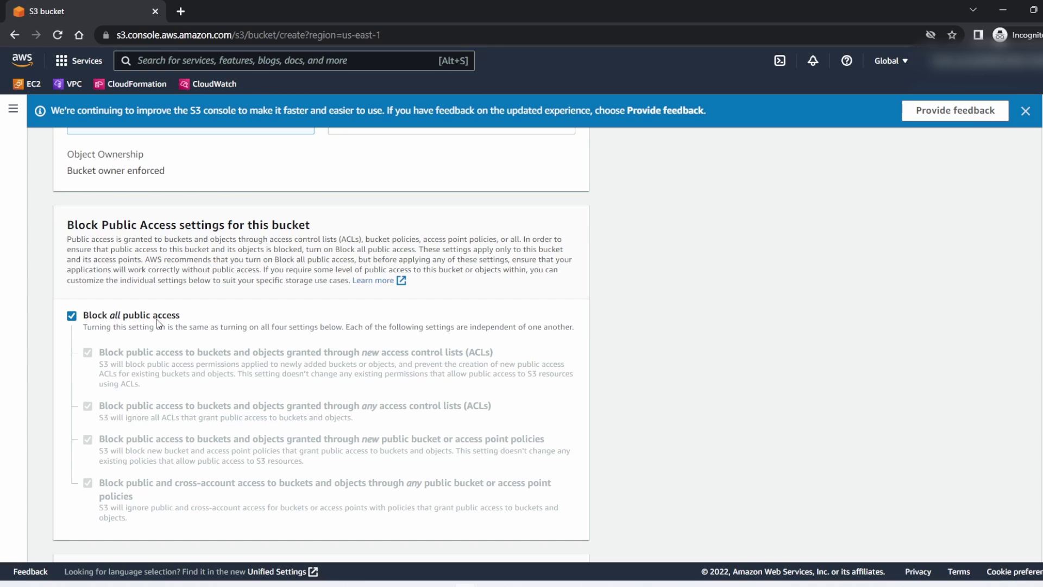
left_click(80, 317)
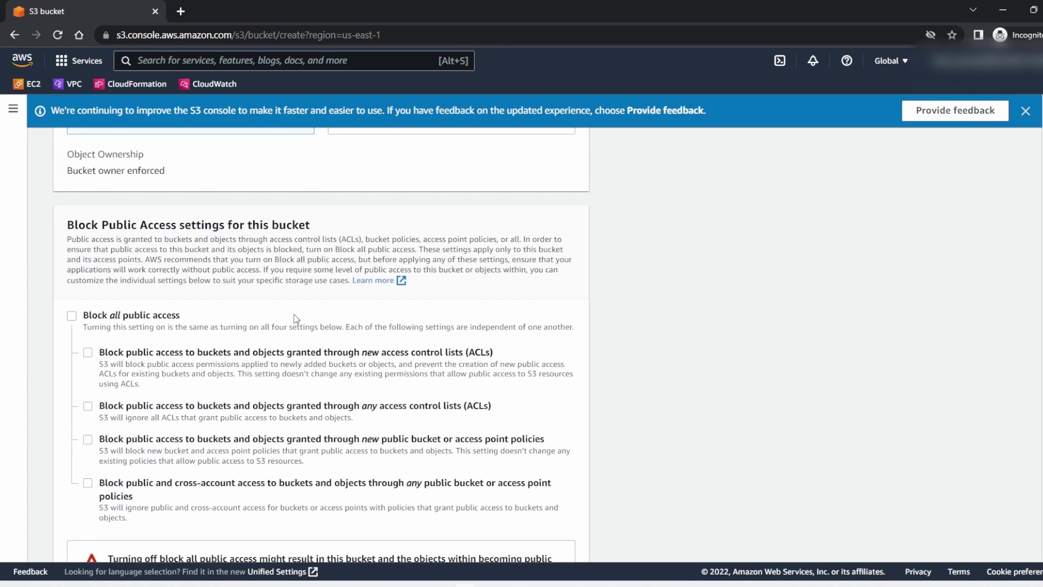
scroll(294, 319, "down", 2)
scroll(285, 342, "down", 1)
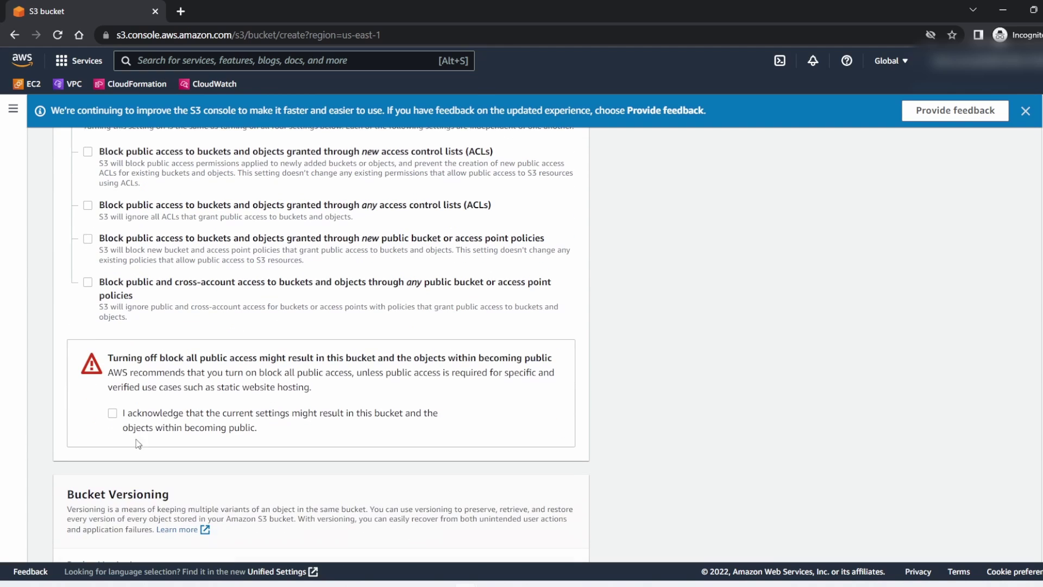
left_click(113, 414)
Create the bucket, keeping the default versioning, tag and encryption settings.
scroll(395, 413, "down", 3)
scroll(394, 410, "down", 2)
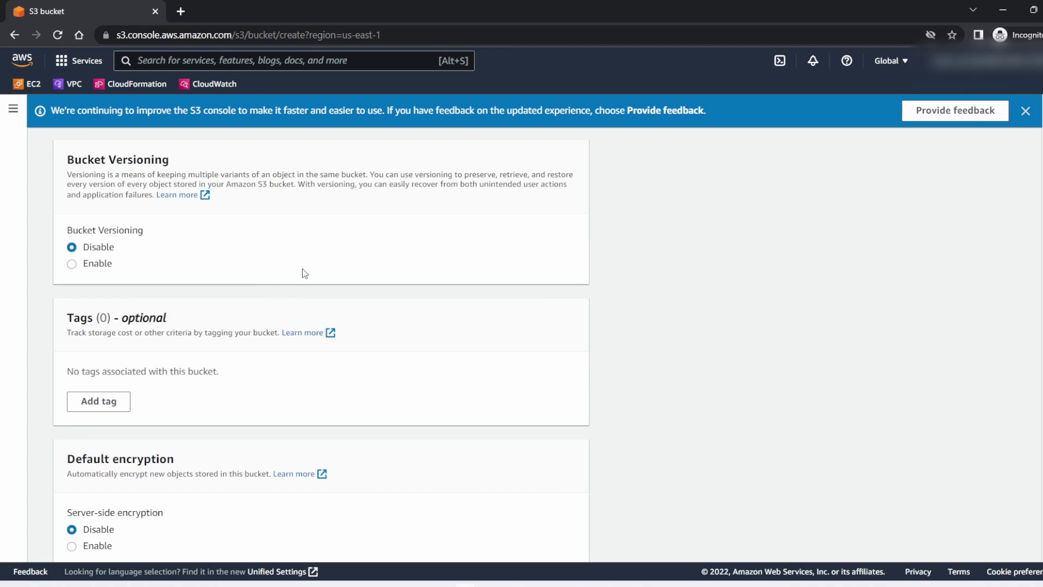
scroll(419, 379, "down", 3)
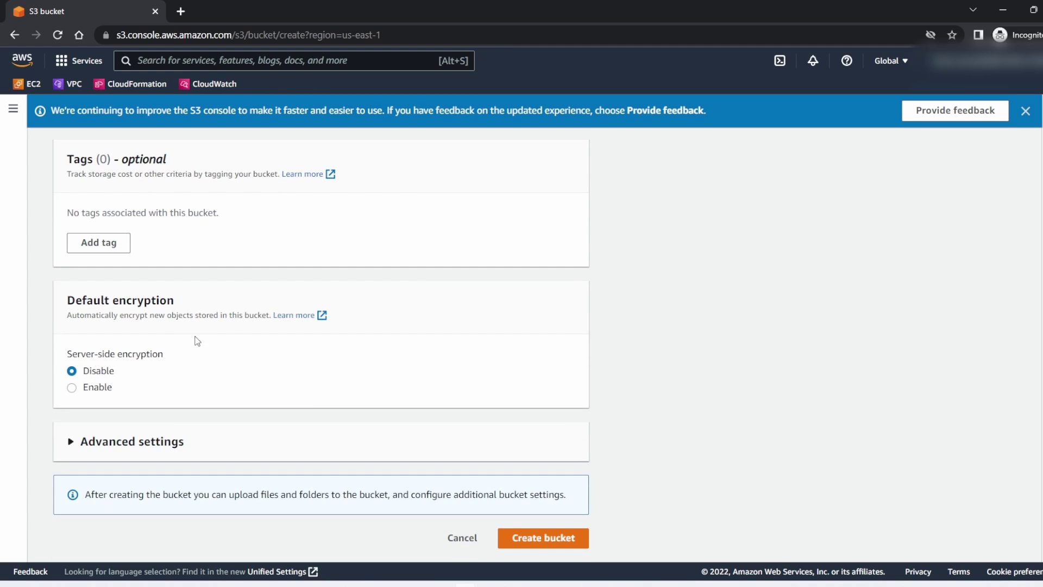
left_click(527, 537)
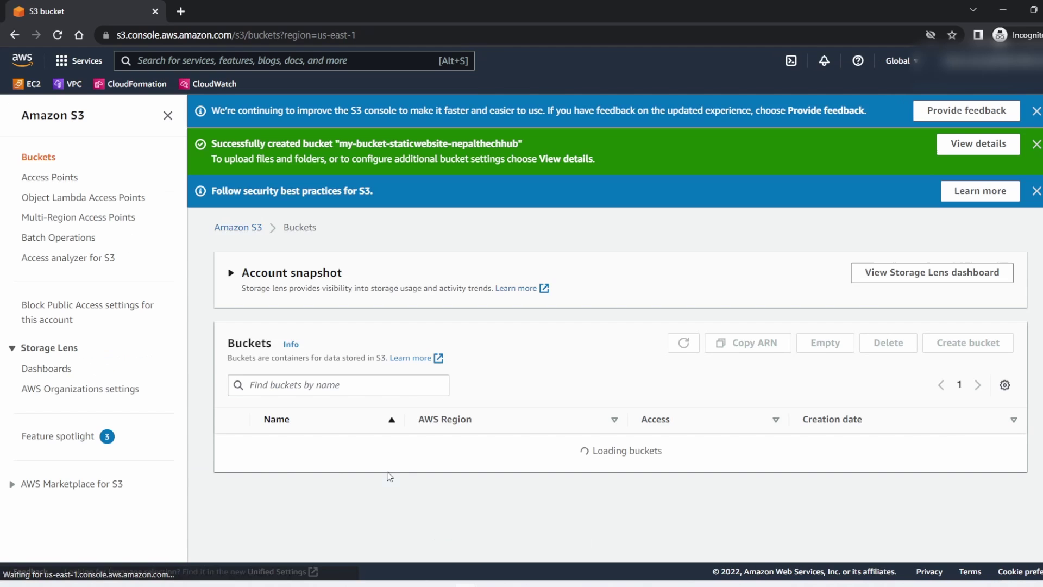
Open the newly created my-bucket-staticwebsite-nepalthechhub bucket.
left_click(322, 303)
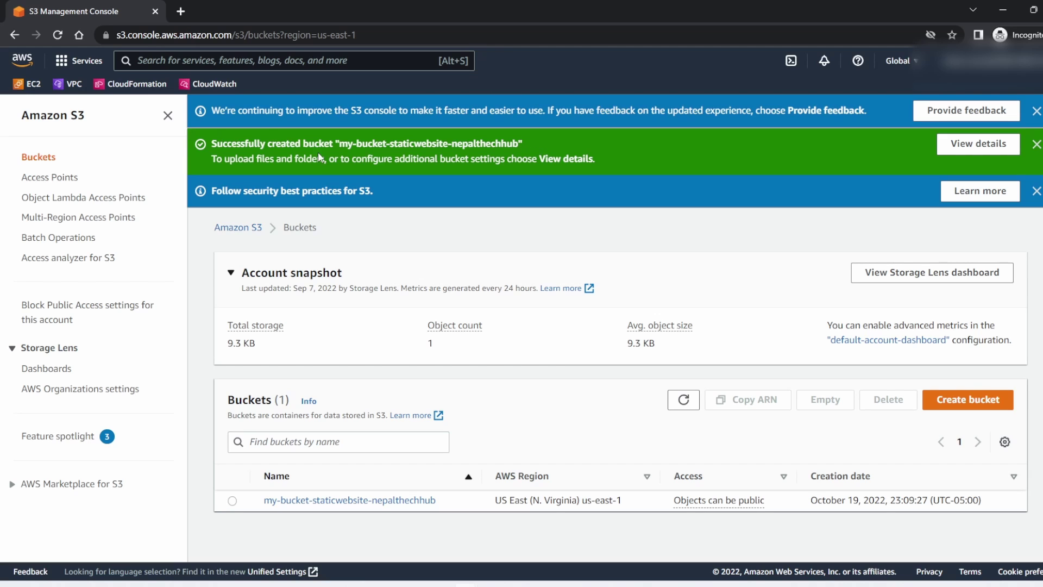
left_click(396, 504)
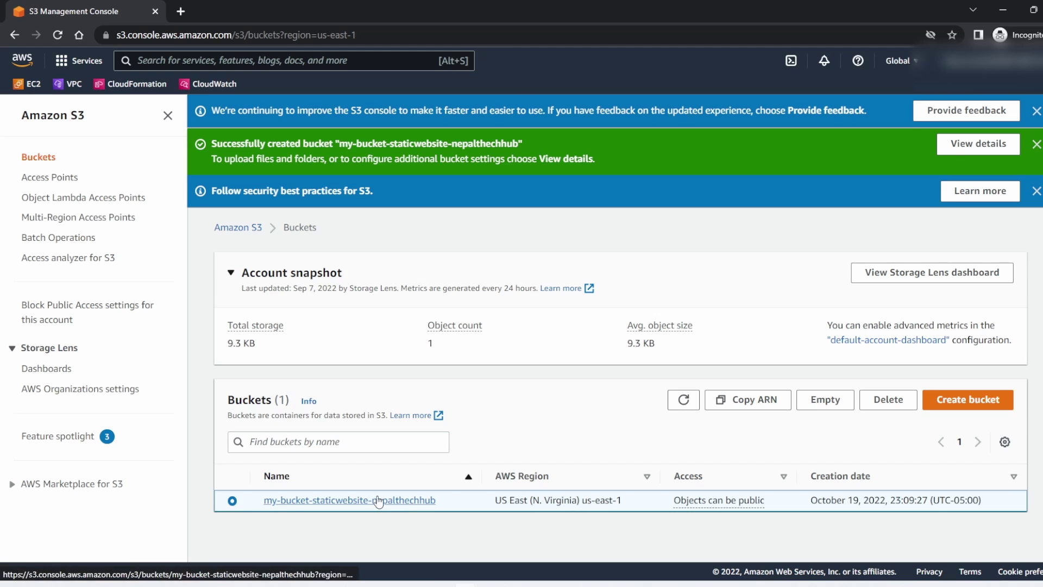
left_click(378, 499)
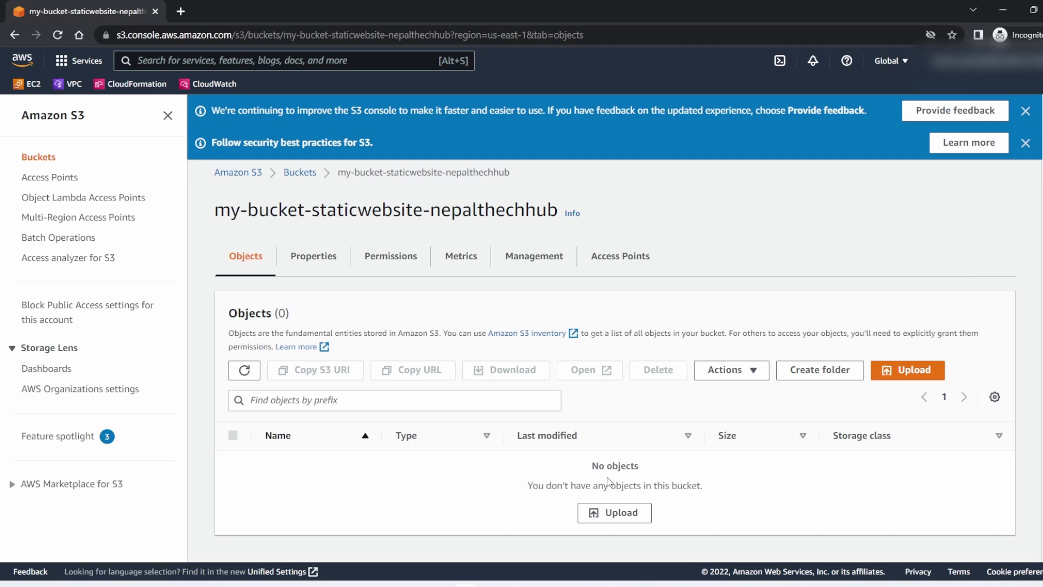
Add index.html, style.css and error.html from the Static_Website folder to the bucket's upload list.
left_click(621, 515)
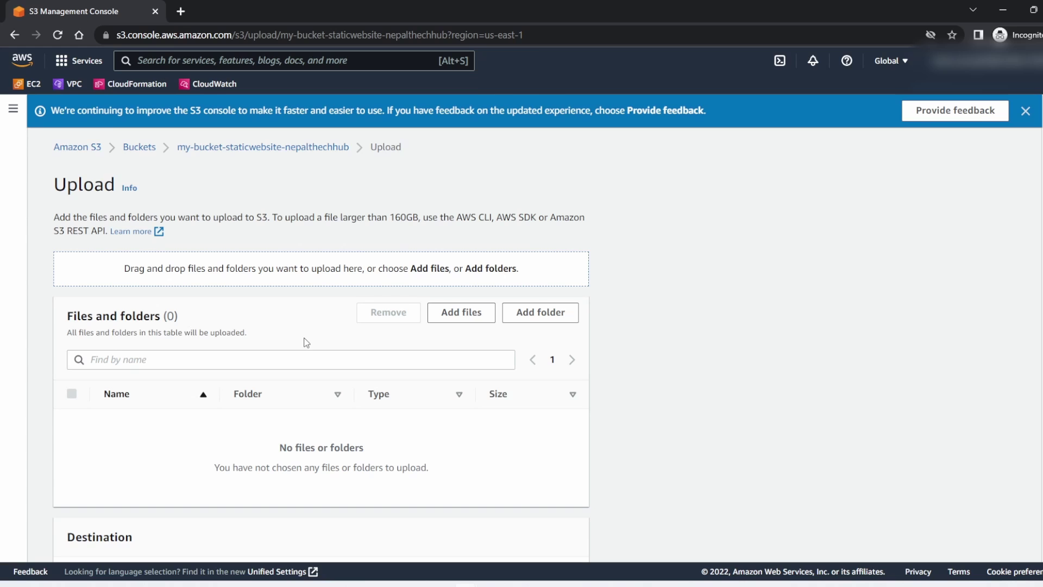
scroll(304, 339, "down", 1)
left_click(457, 249)
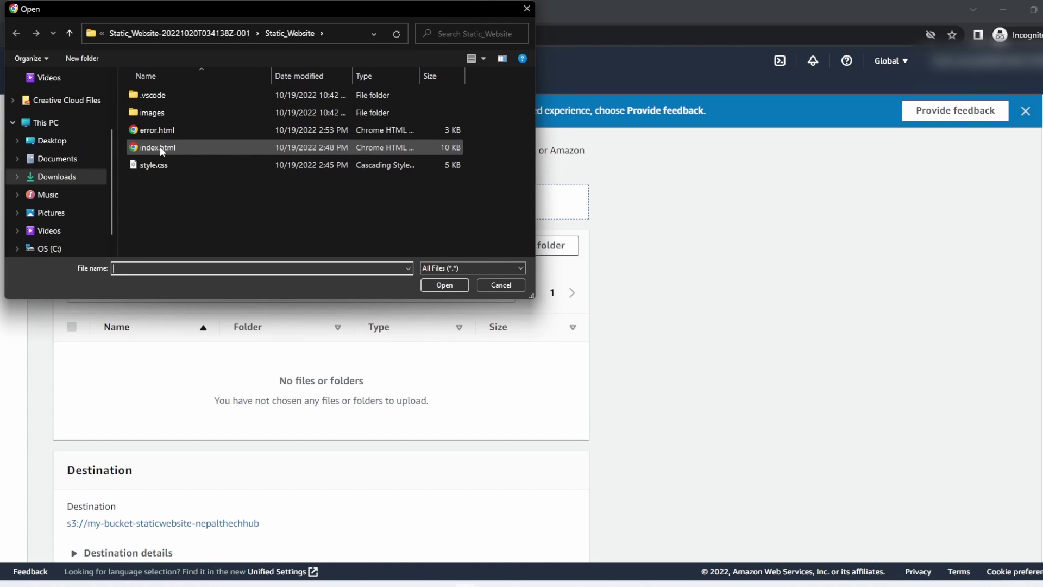
left_click(159, 147)
left_click(154, 164, "ctrl")
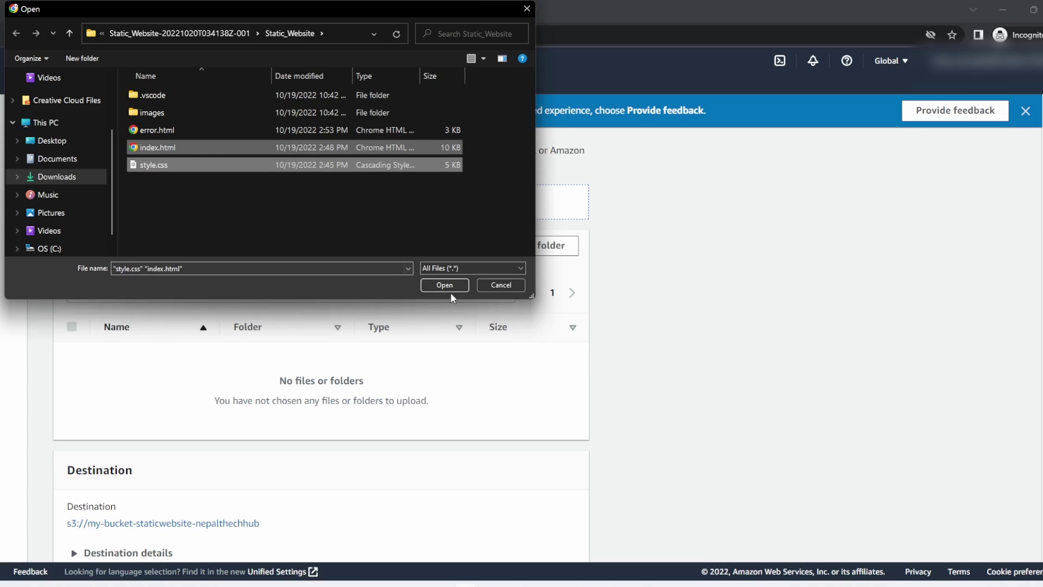
left_click(444, 286)
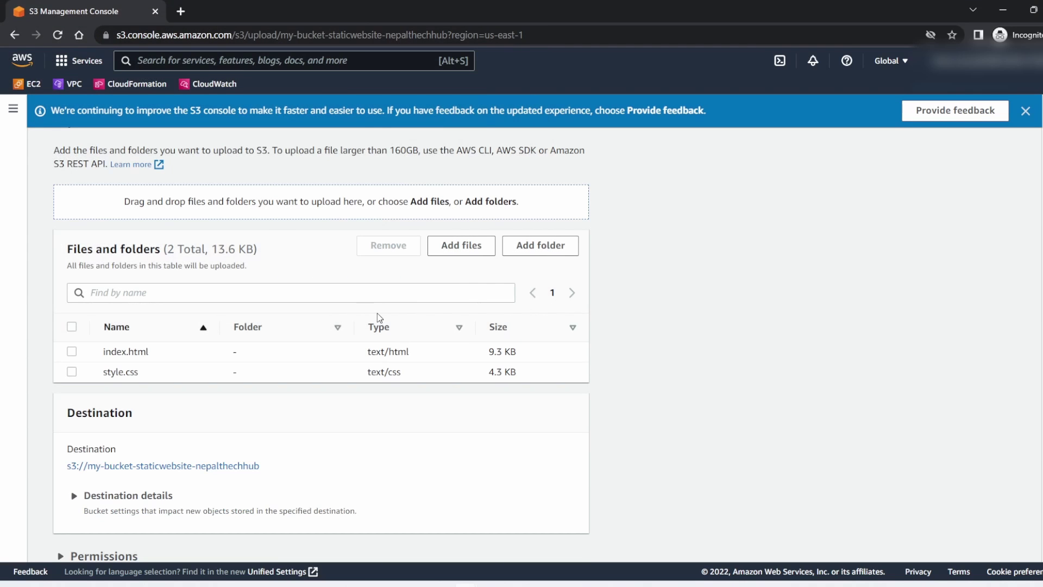
left_click(462, 245)
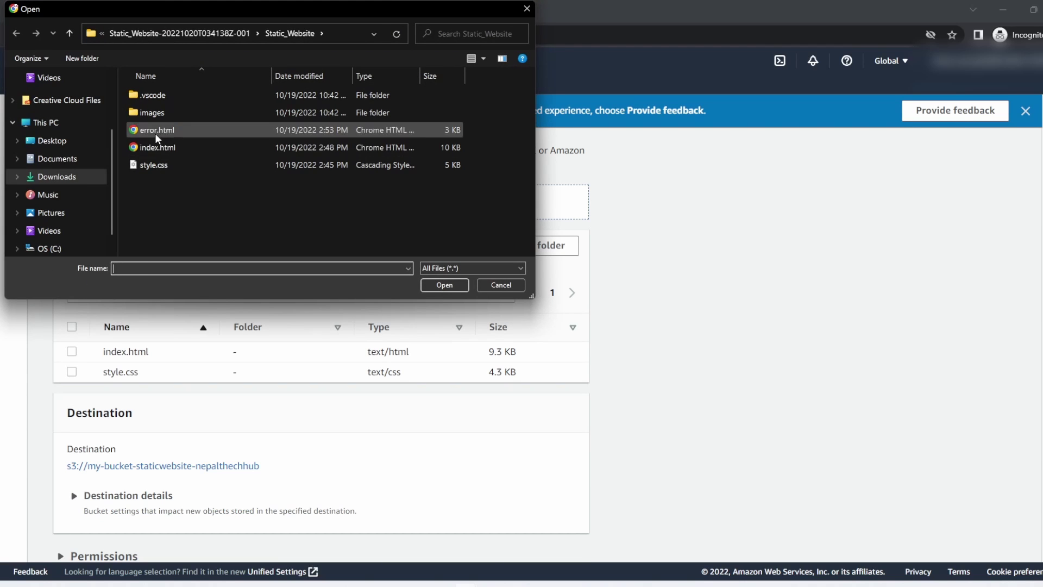
left_click(154, 131)
left_click(444, 285)
Add the images folder from Static_Website to the upload list and allow its files to be uploaded.
left_click(546, 245)
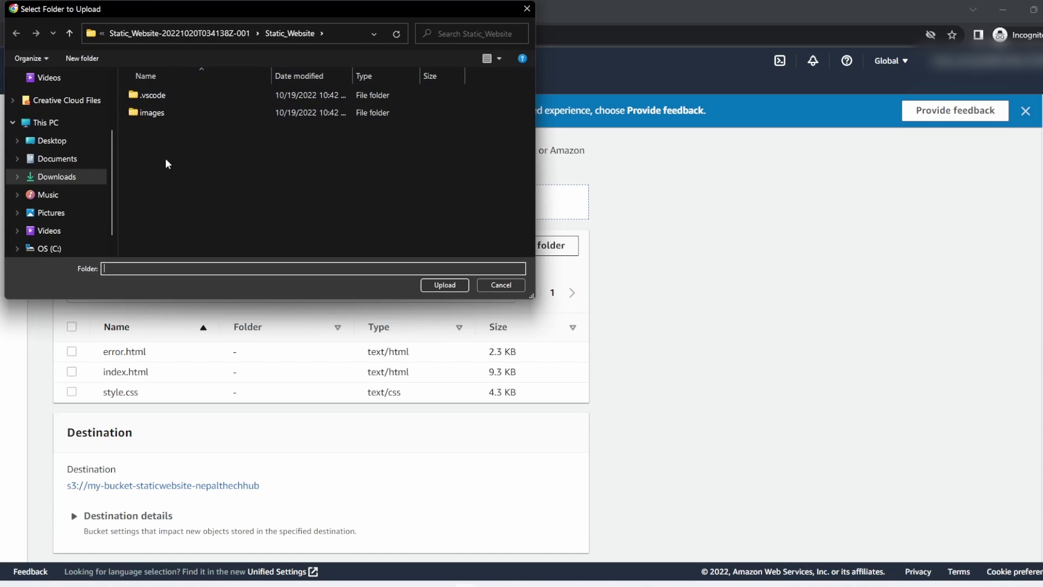
left_click(179, 113)
left_click(447, 285)
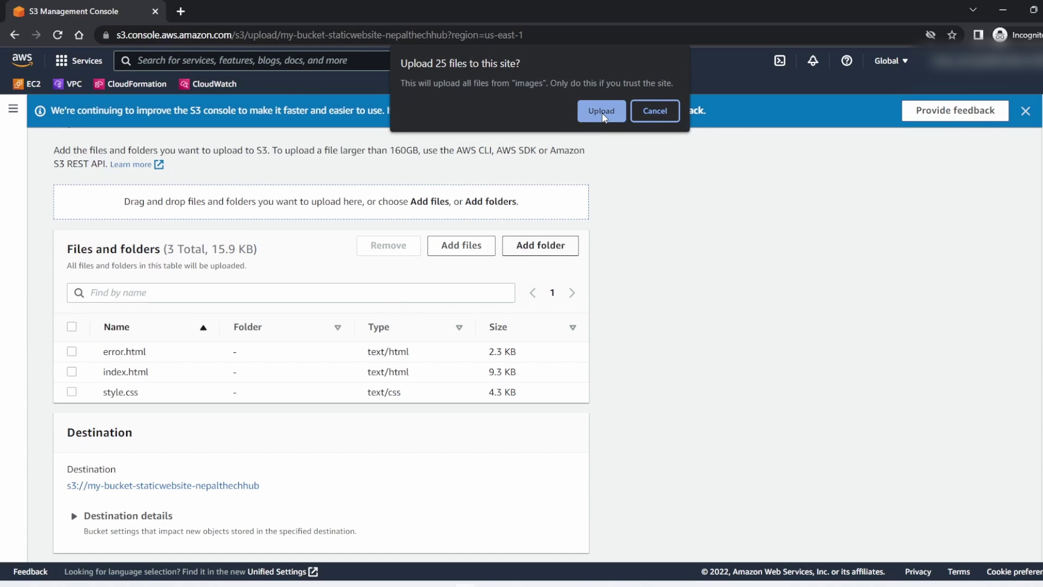
left_click(601, 112)
Upload the listed website files and images to the bucket and close the upload status page.
scroll(262, 288, "down", 5)
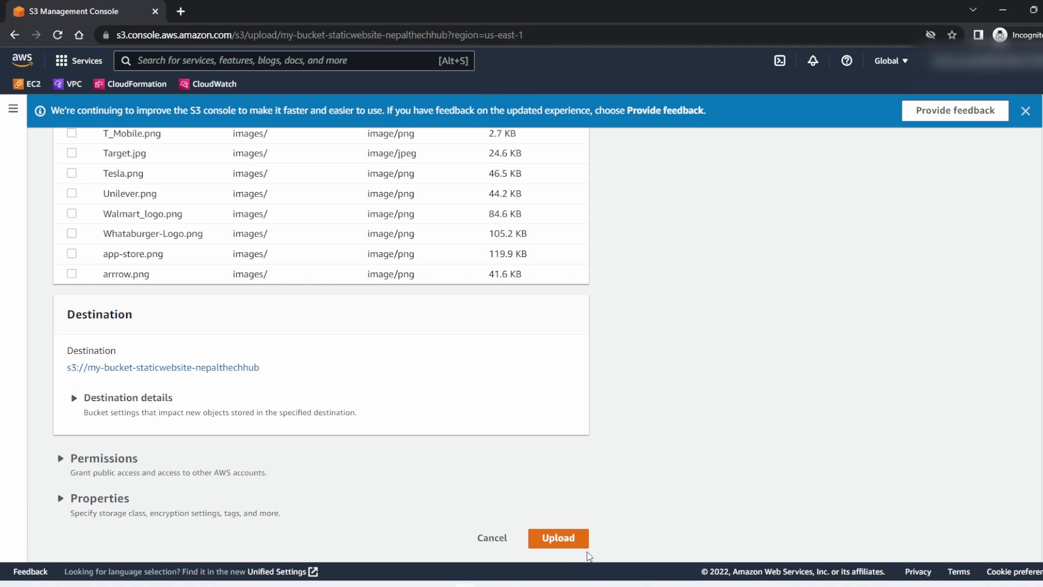
left_click(560, 539)
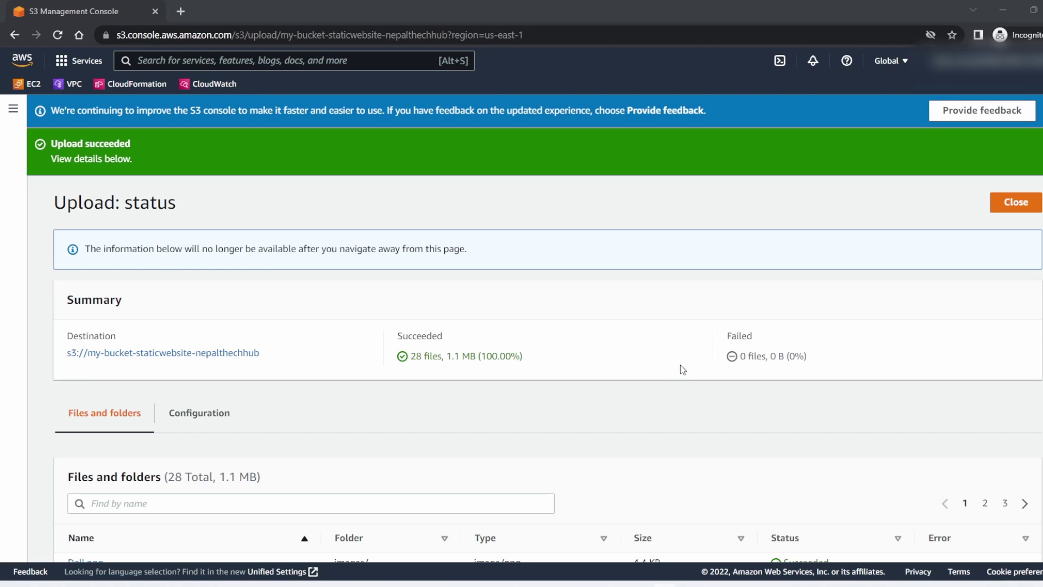
scroll(675, 363, "down", 3)
scroll(675, 364, "up", 3)
left_click(1013, 202)
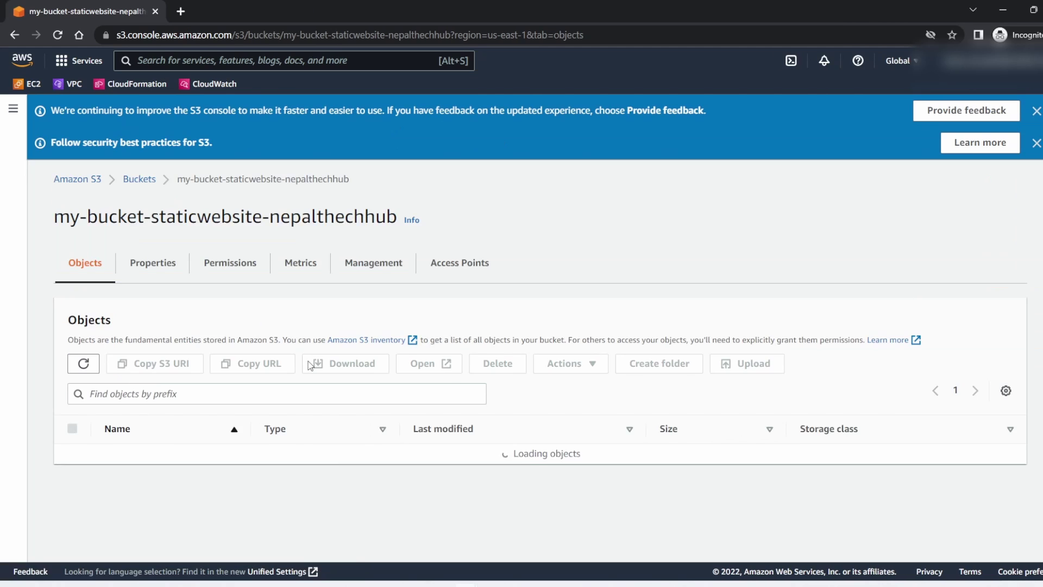
Open the static website hosting setting in the bucket's properties for editing.
left_click(168, 265)
scroll(349, 351, "down", 15)
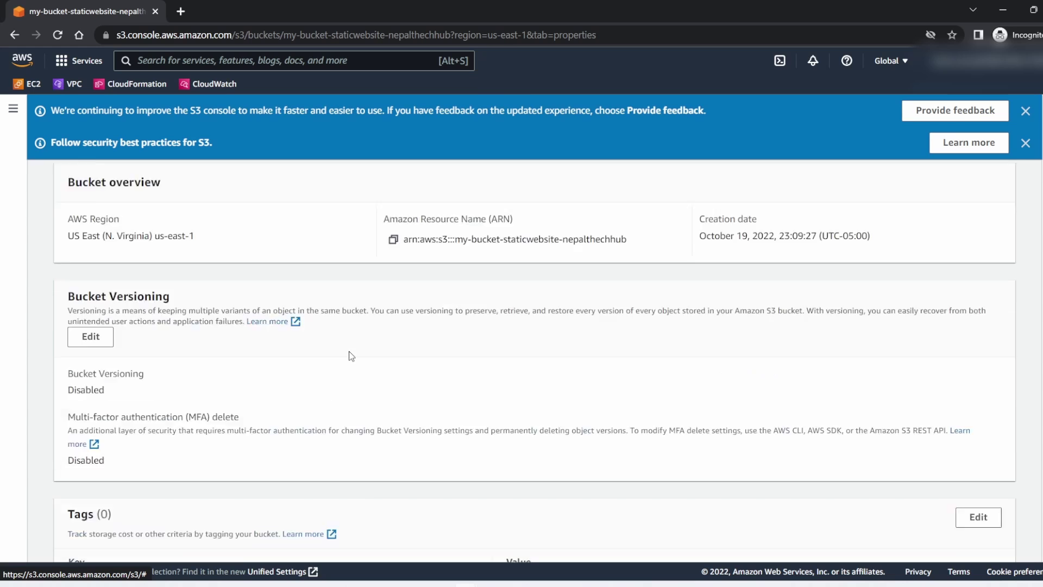
scroll(349, 351, "down", 15)
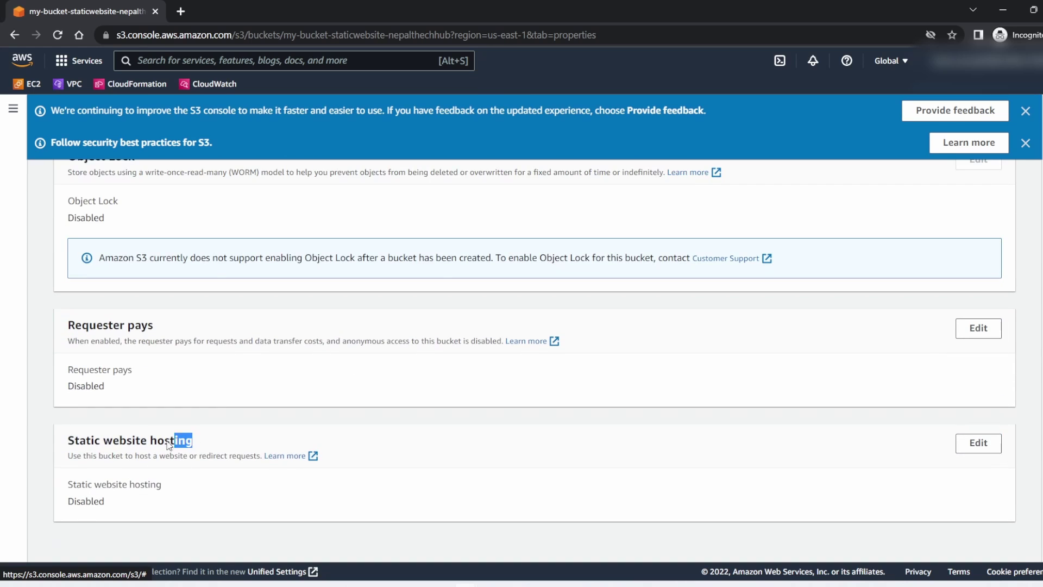
left_click_drag(168, 443, 51, 439)
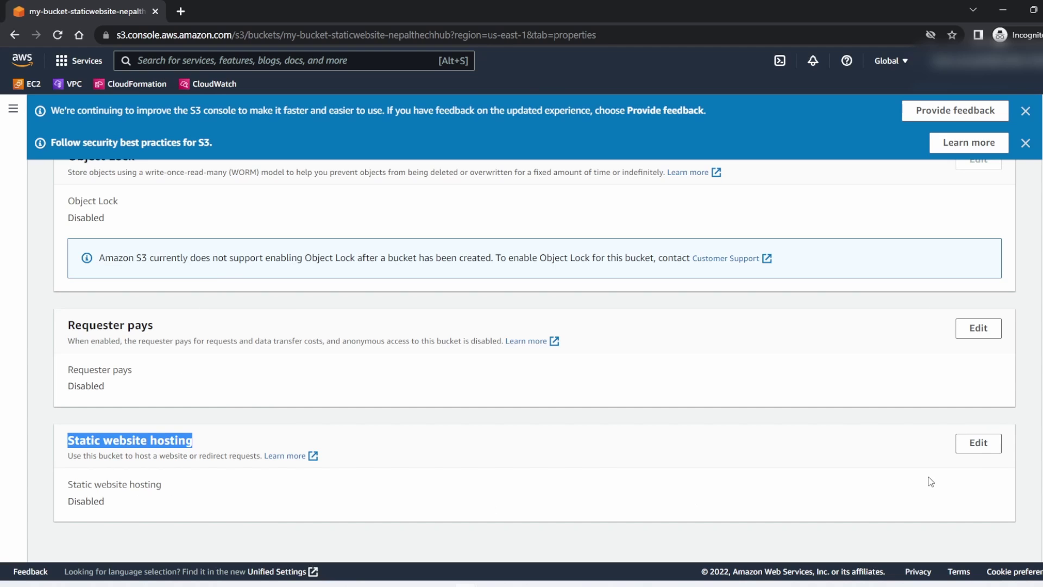
left_click(978, 445)
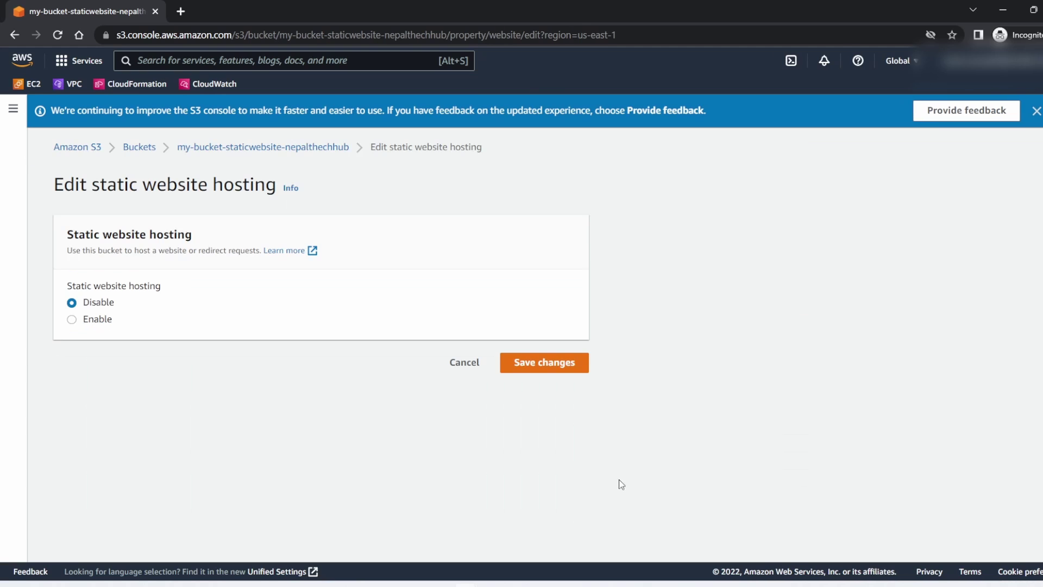
Enable static website hosting with index.html as the index document and error.html as the error document.
left_click(73, 319)
scroll(314, 375, "down", 2)
left_click(91, 401)
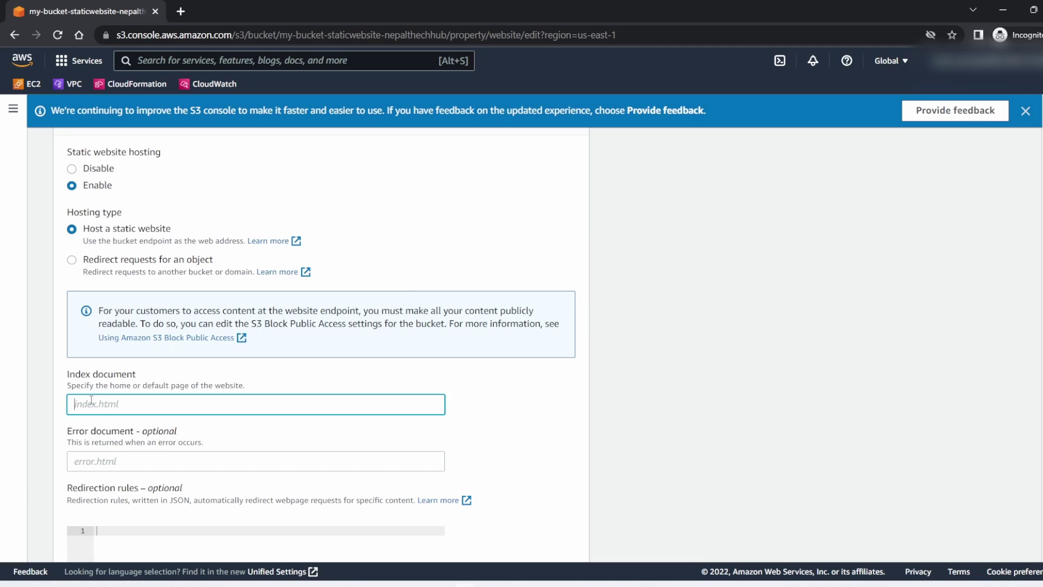
type("index.html")
left_click(92, 459)
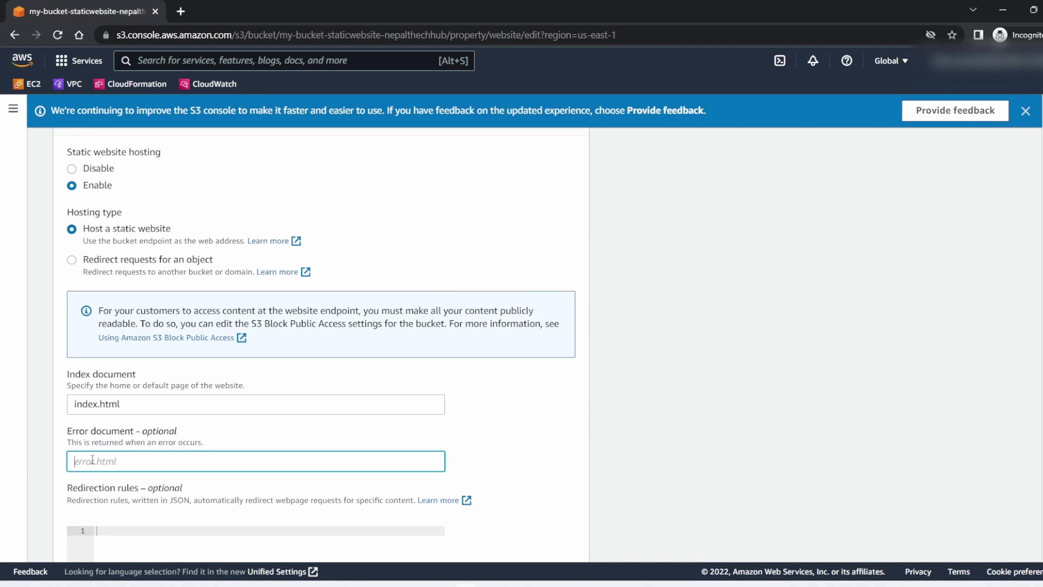
type("error.html")
Leave the redirection rules empty and save the static website hosting settings.
scroll(389, 426, "down", 4)
left_click(193, 375)
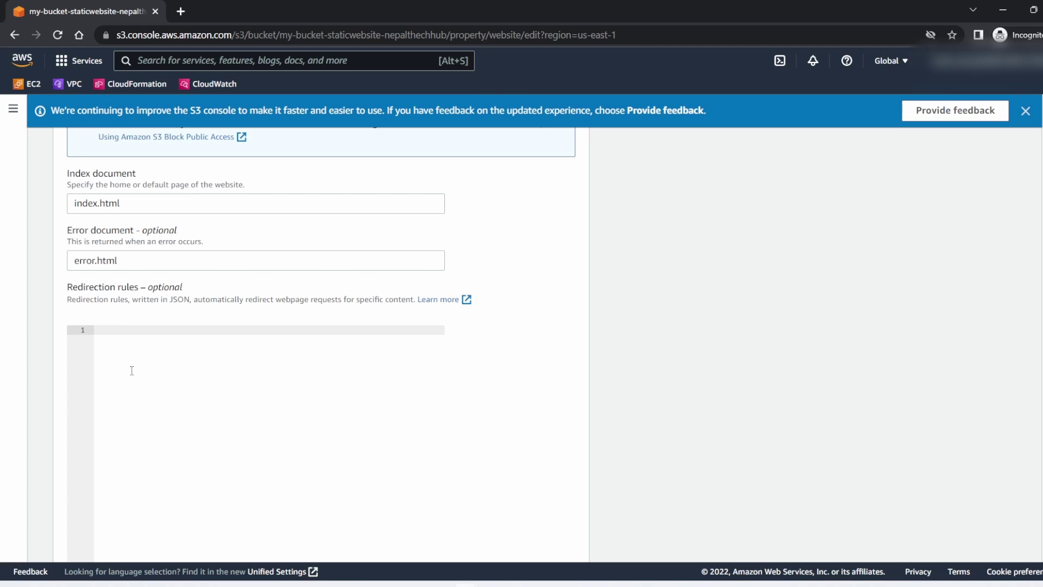
scroll(225, 356, "down", 2)
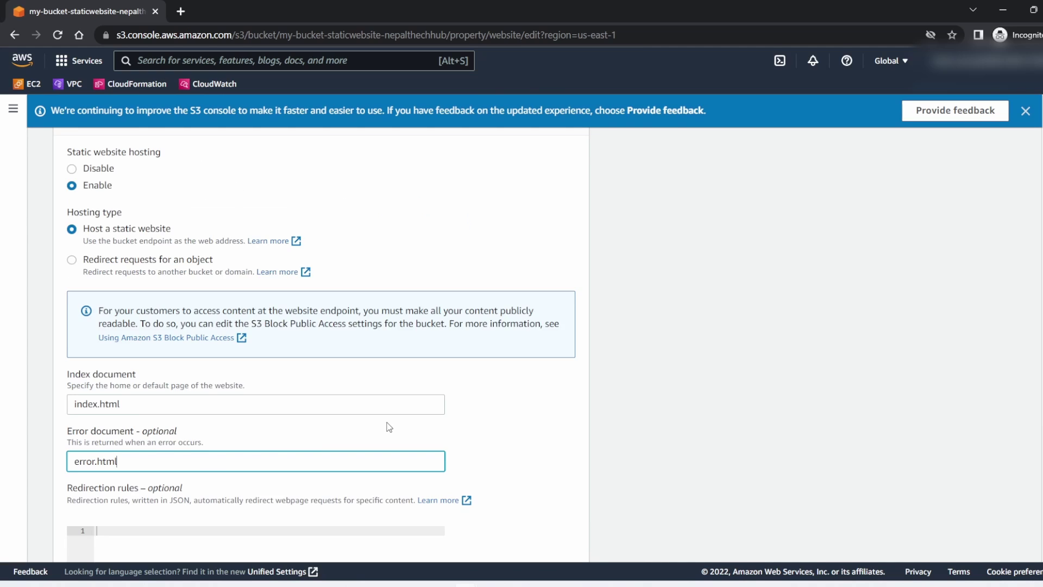
scroll(389, 425, "down", 4)
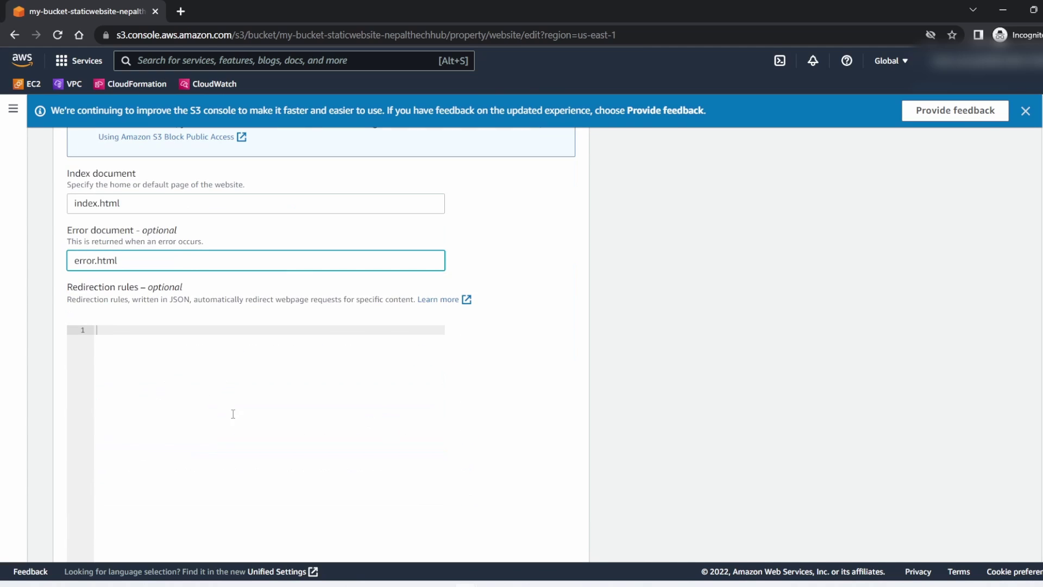
left_click(193, 375)
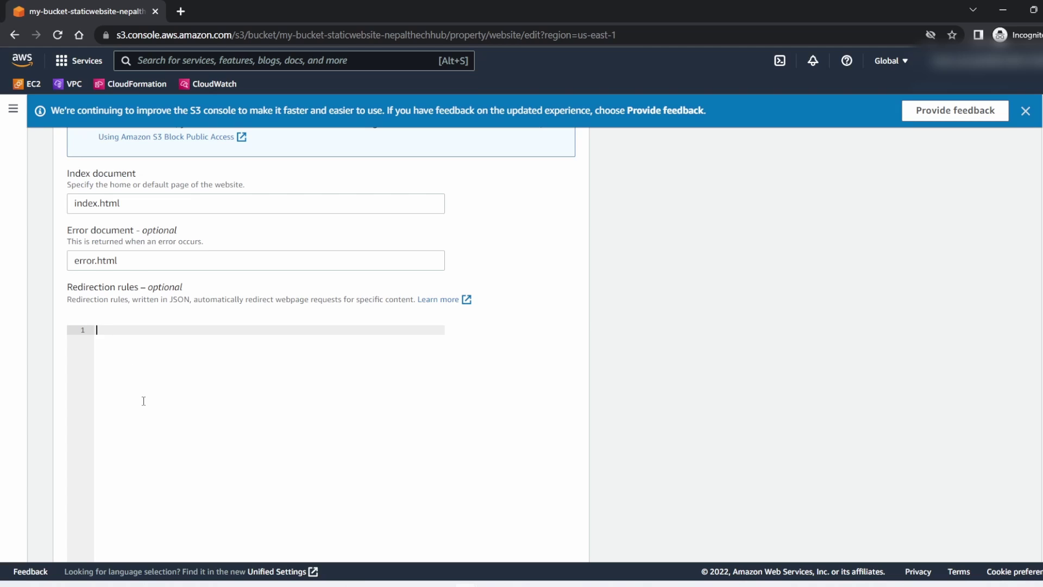
scroll(174, 385, "down", 2)
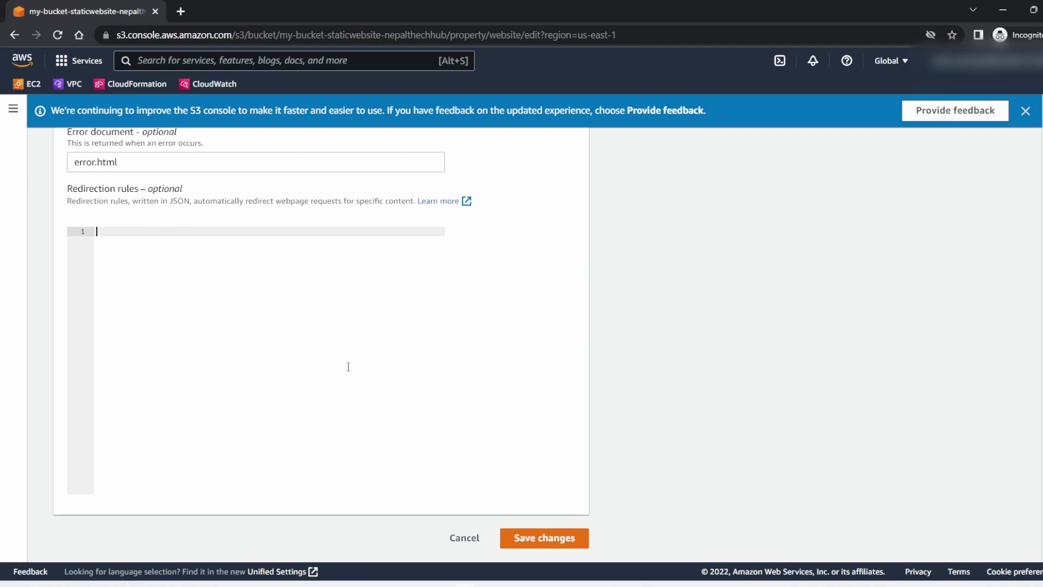
left_click(546, 538)
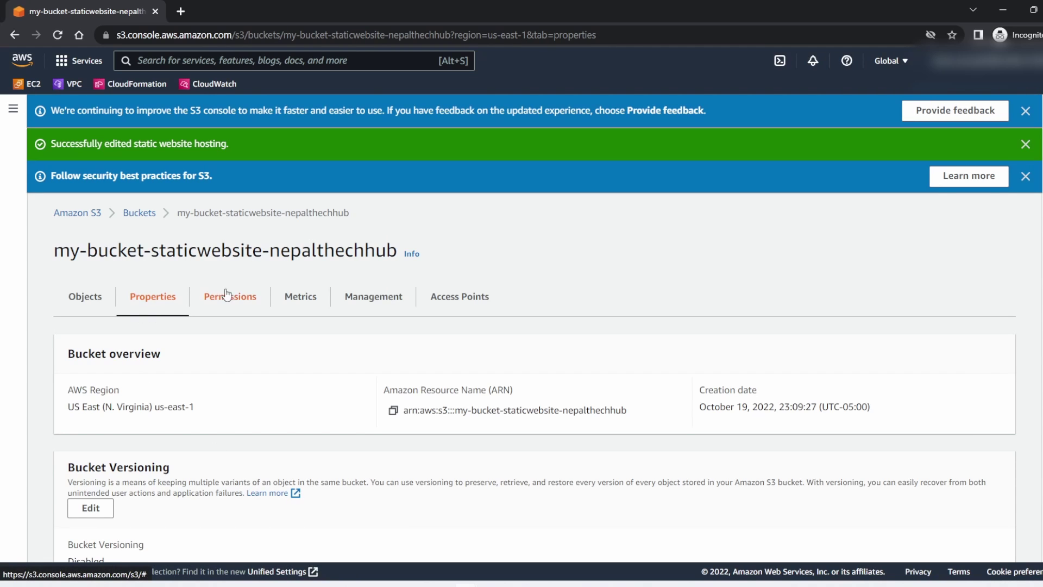
Open the bucket website endpoint listed under static website hosting in the bucket's properties.
scroll(220, 328, "down", 3)
scroll(320, 385, "down", 15)
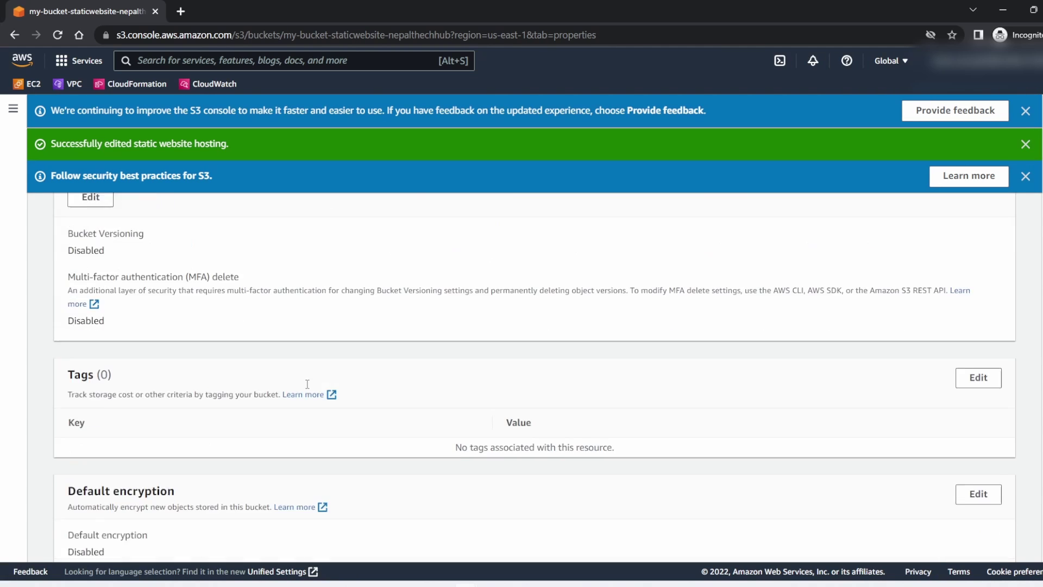
scroll(308, 389, "down", 9)
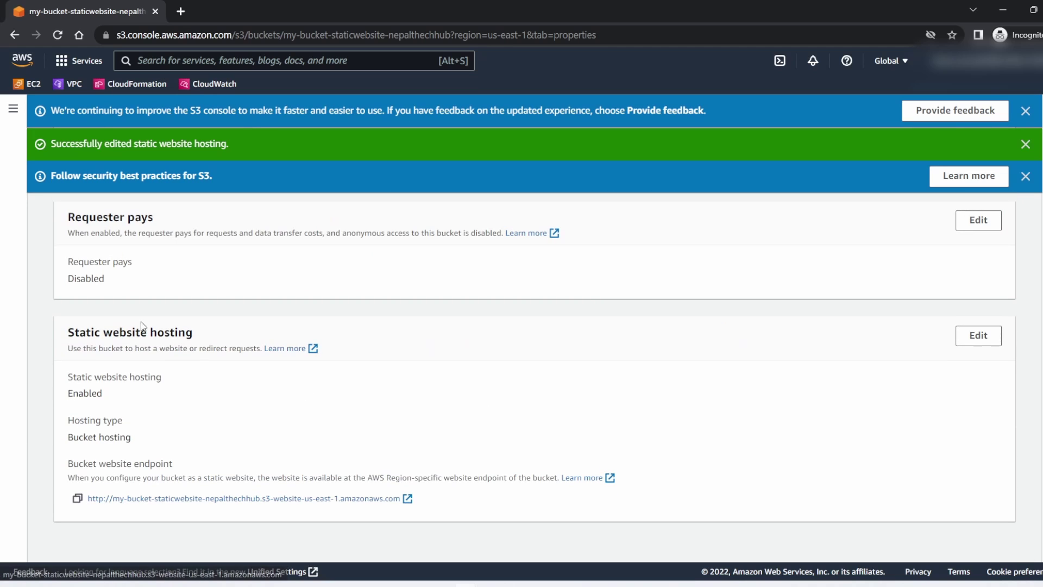
left_click(99, 500)
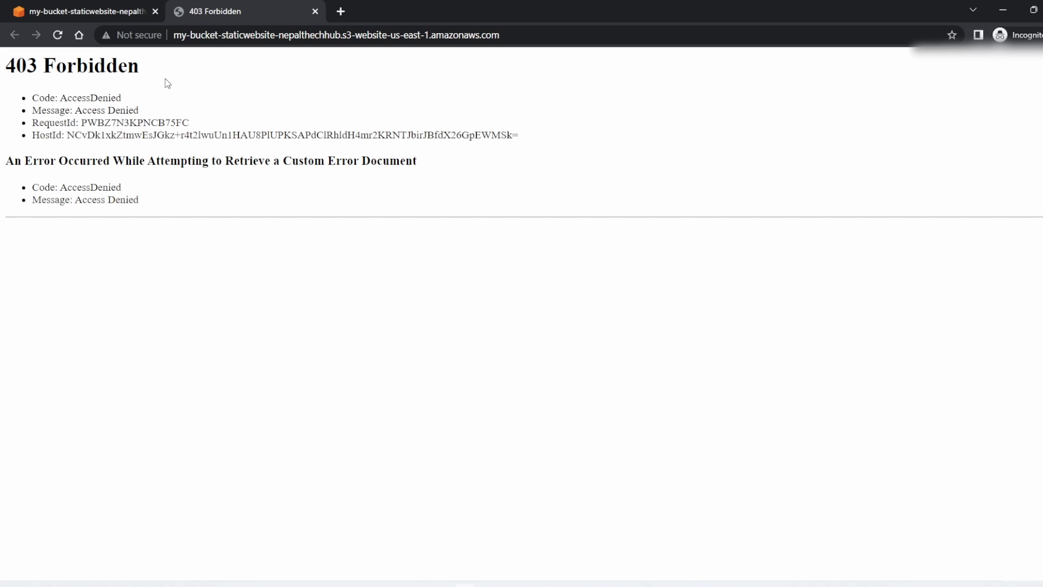
Return to the S3 console and bring up the bucket policy section in the bucket's permissions.
left_click(106, 11)
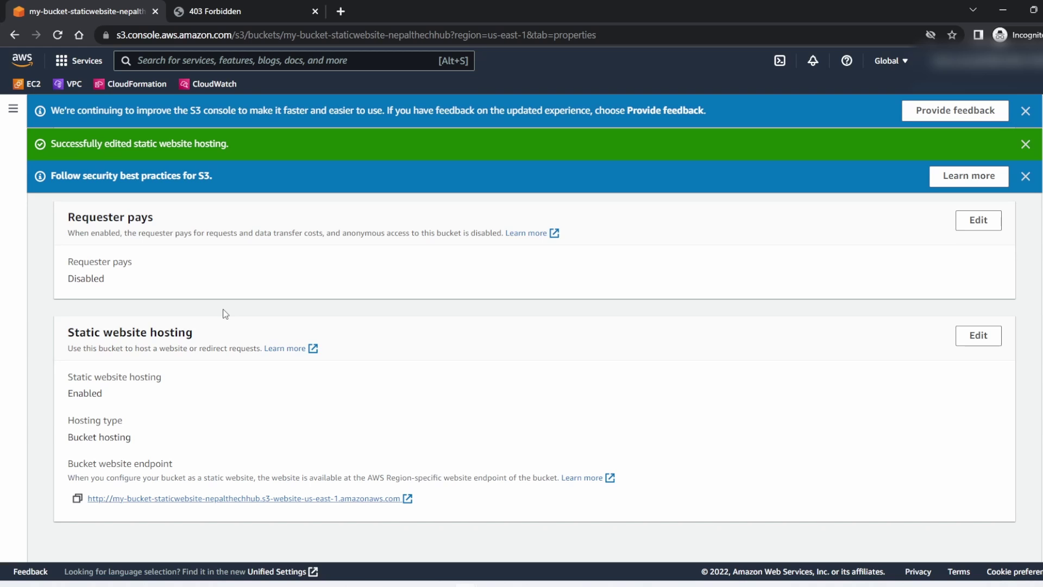
scroll(302, 309, "up", 20)
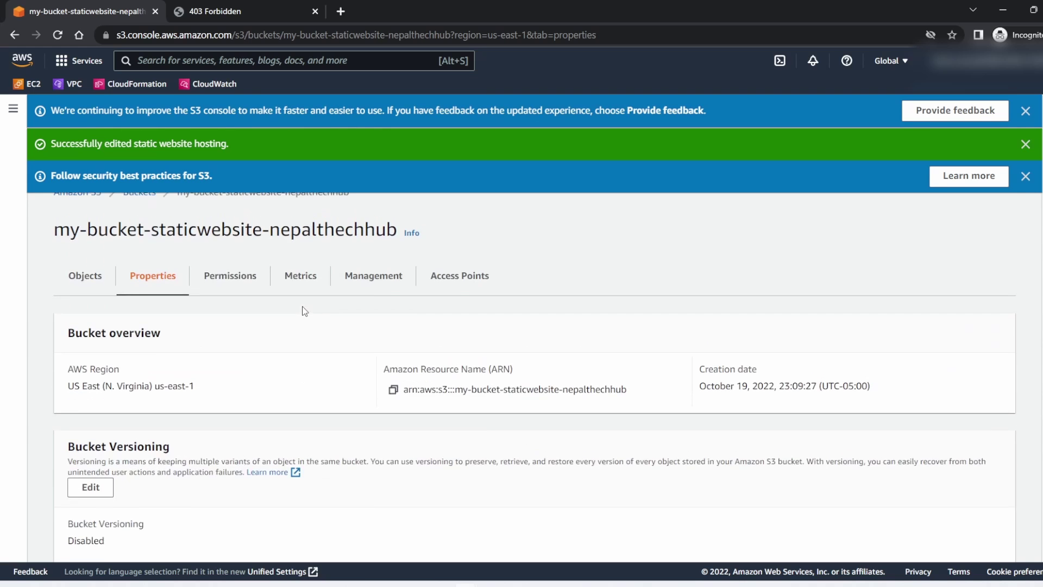
left_click(237, 298)
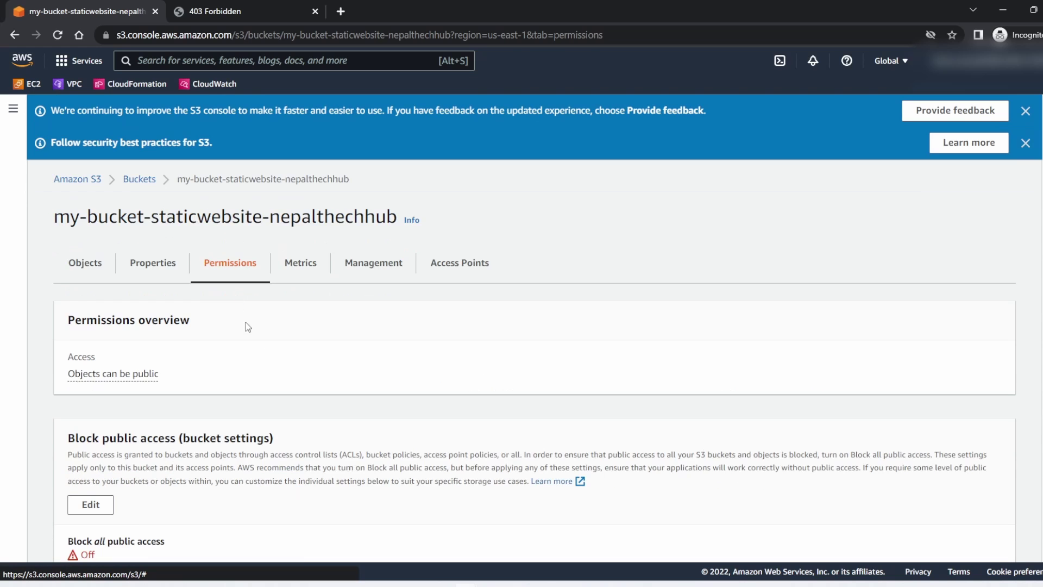
scroll(247, 327, "down", 7)
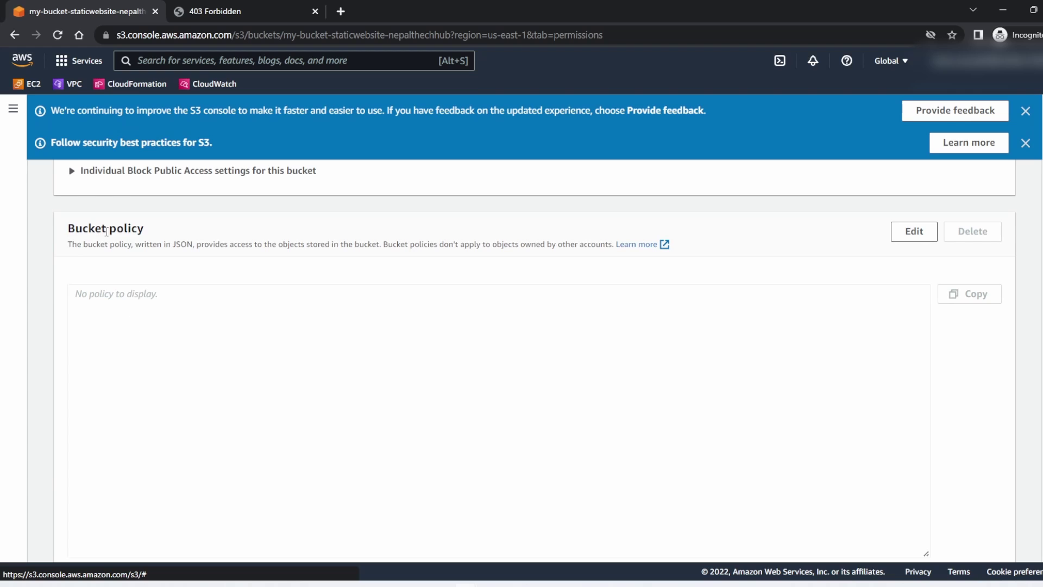
left_click_drag(165, 229, 56, 225)
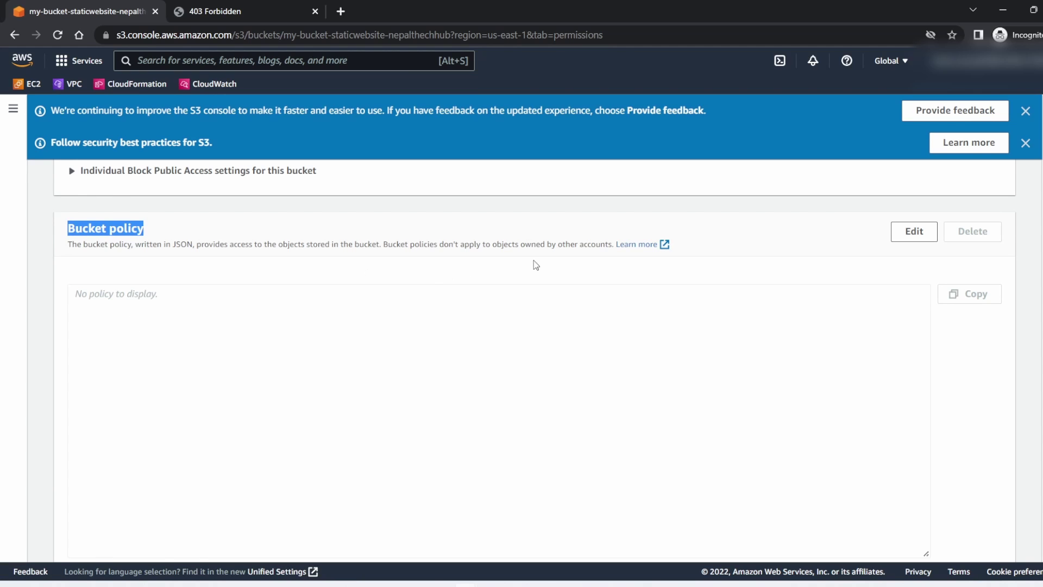
Dismiss the console's notification banners and open the bucket policy for editing.
left_click(1025, 110)
left_click(1026, 111)
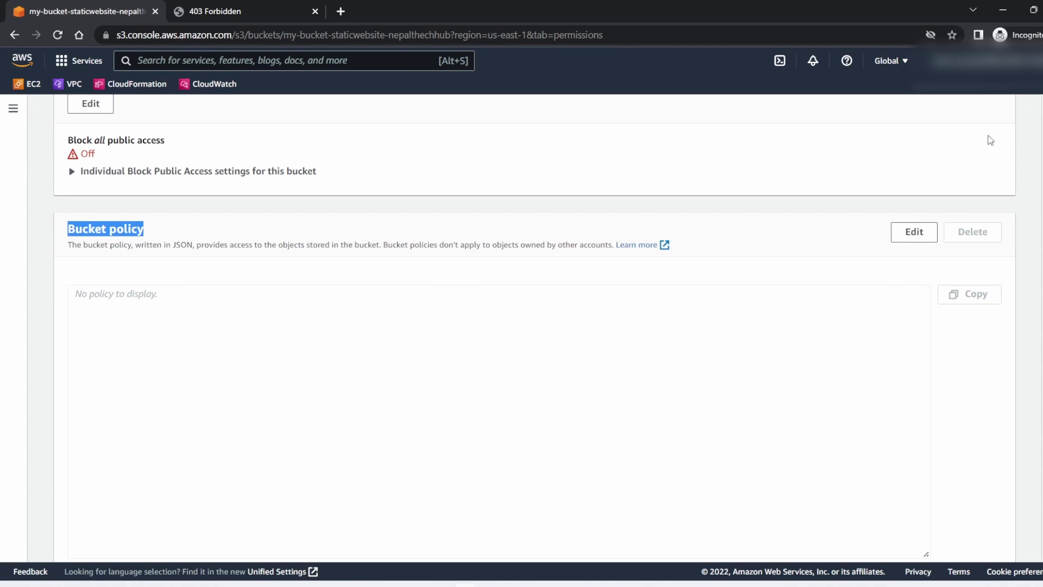
scroll(181, 261, "up", 3)
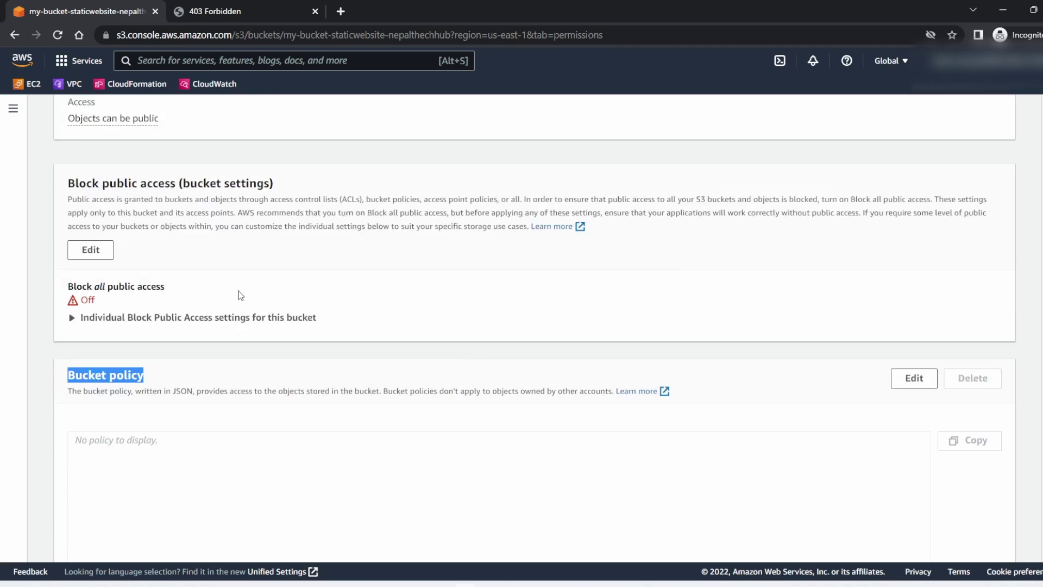
scroll(241, 294, "up", 3)
scroll(254, 337, "down", 5)
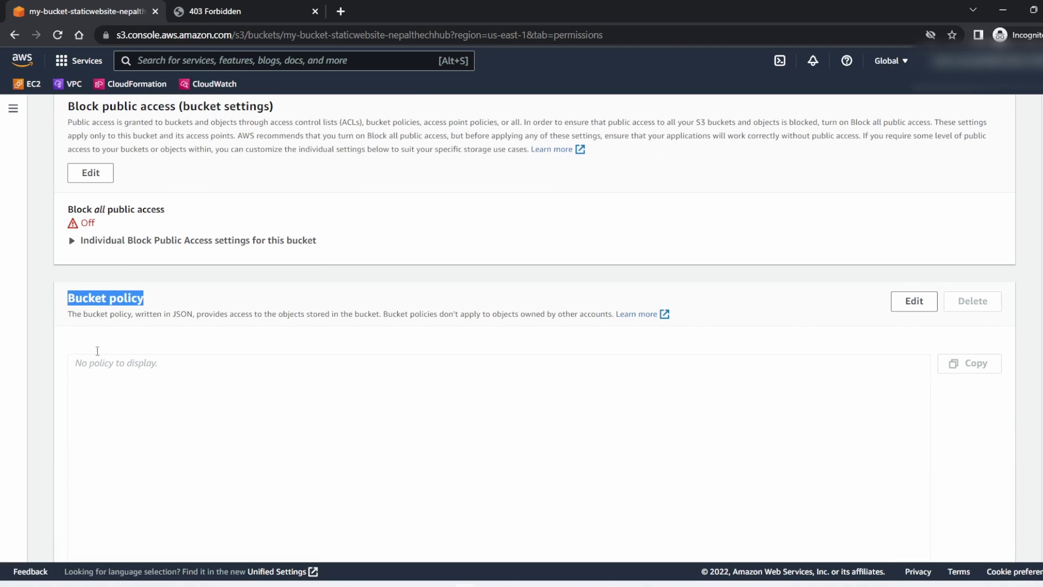
scroll(475, 402, "down", 3)
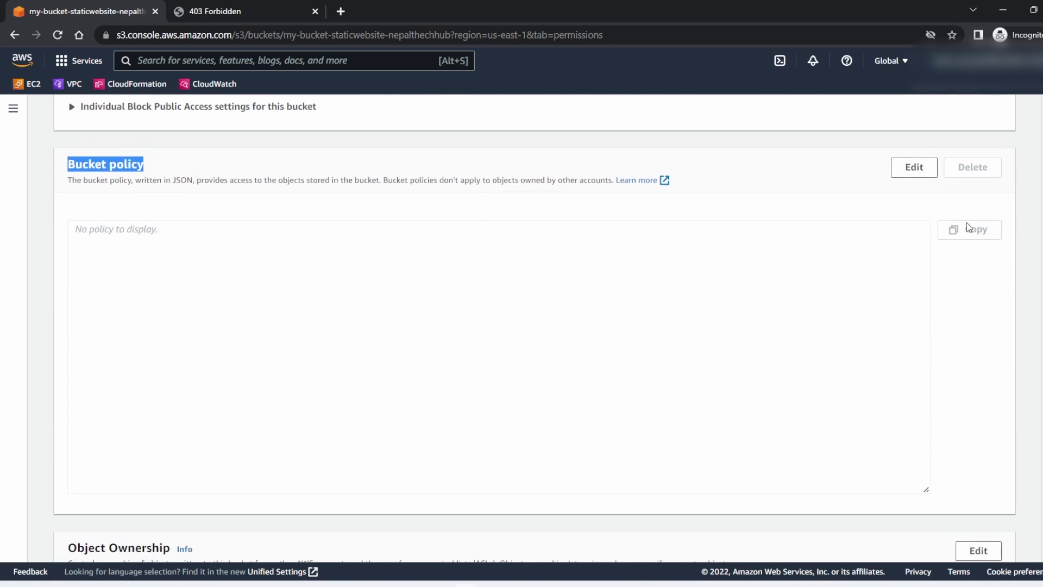
left_click(914, 167)
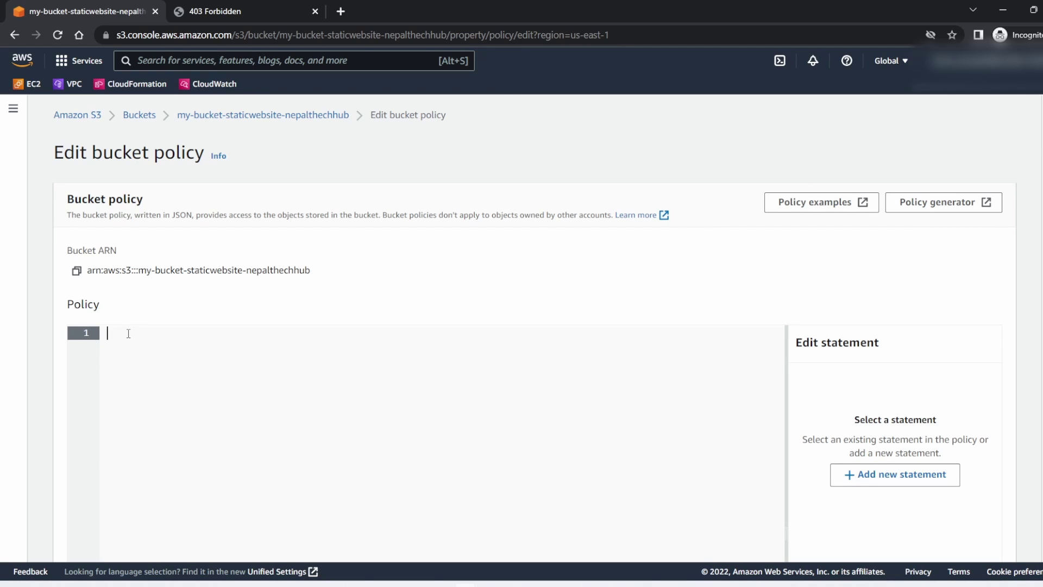
type("{")
key("Return")
type("\"")
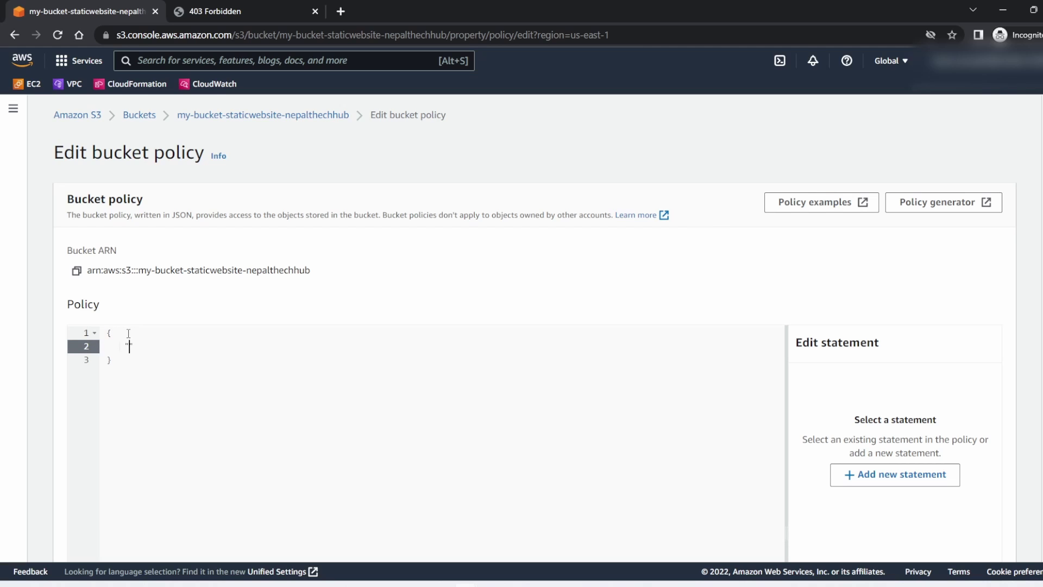
type("Version\": \"2012-10-17\",")
key("Return")
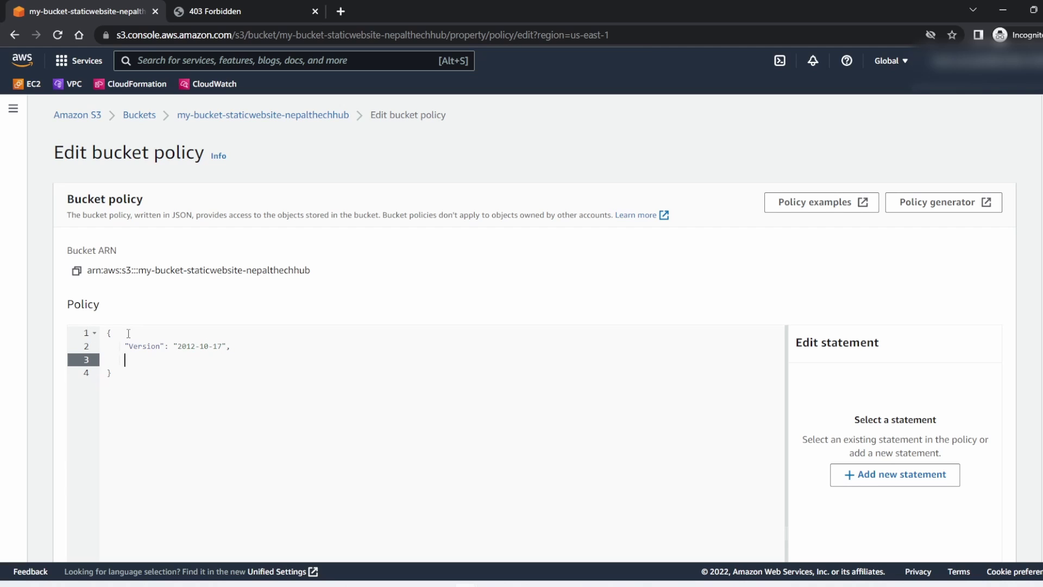
type("\"Id\": \"Policy120987654124\",")
key("Return")
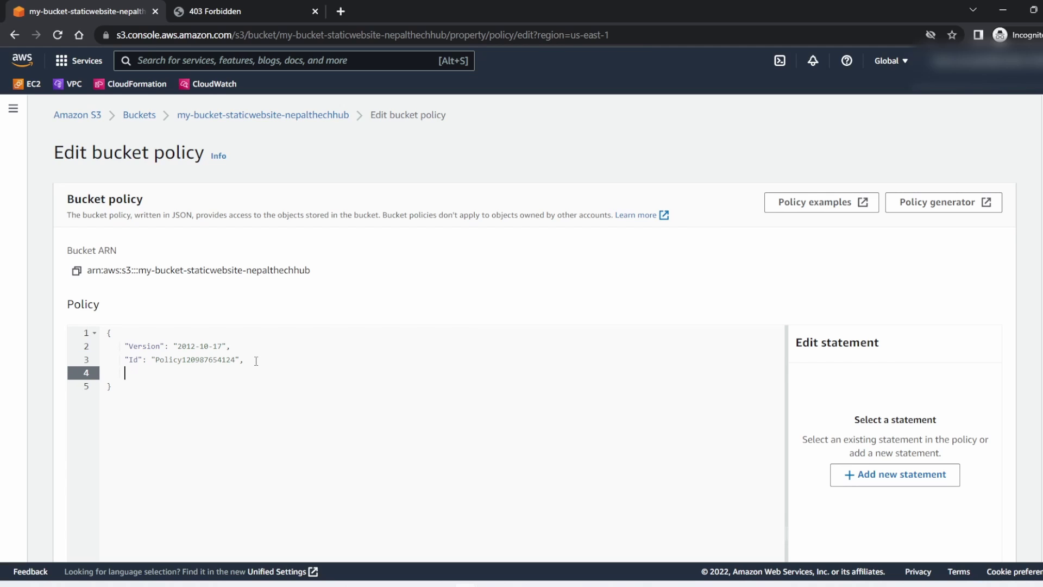
Add a "Statement" array containing one empty statement object below the policy Id.
type("\"Statement\": [")
key("Return")
type("]")
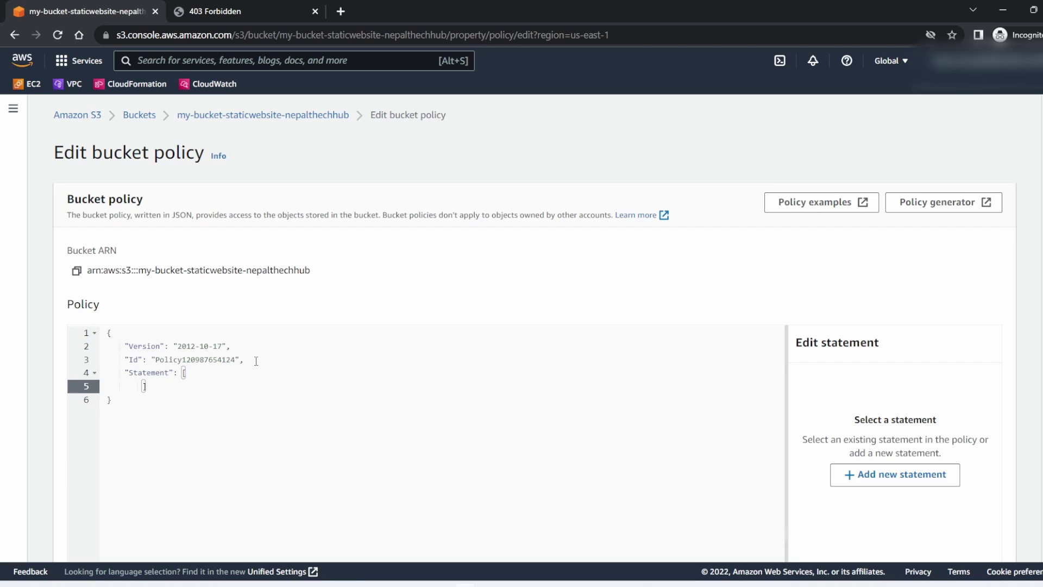
type("{")
key("Return")
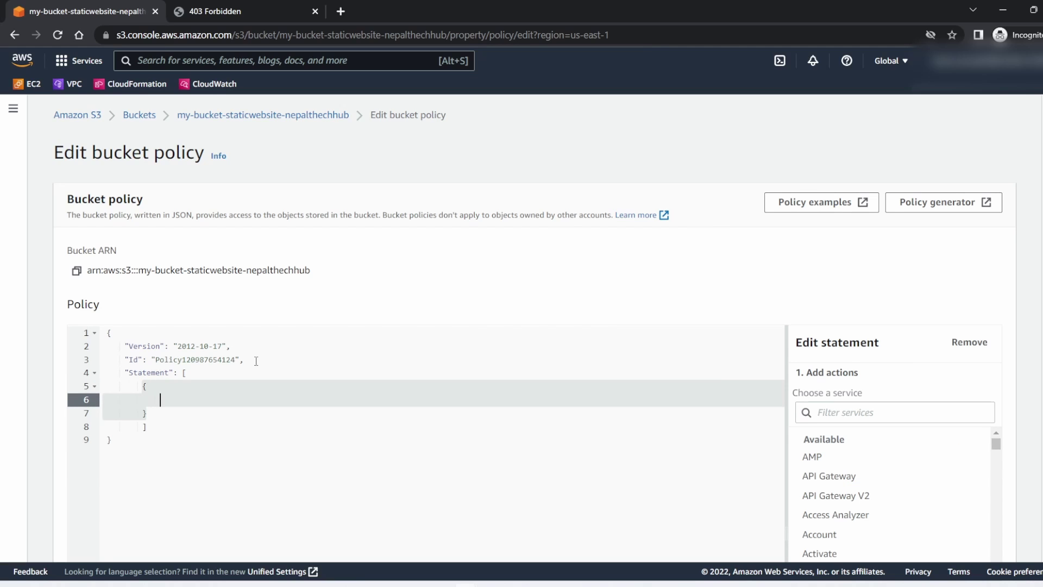
type("\"Sid")
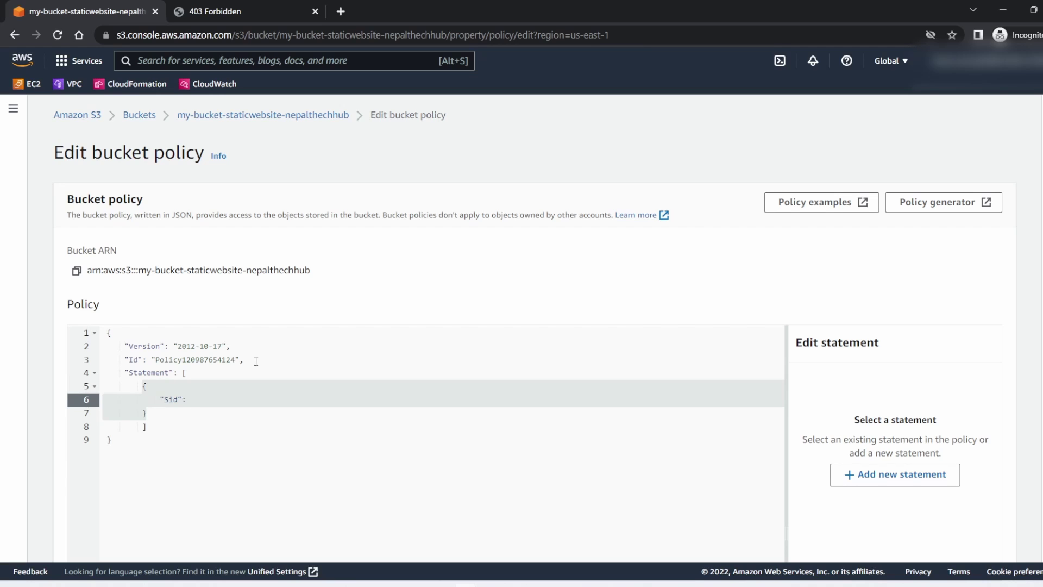
type("\": ")
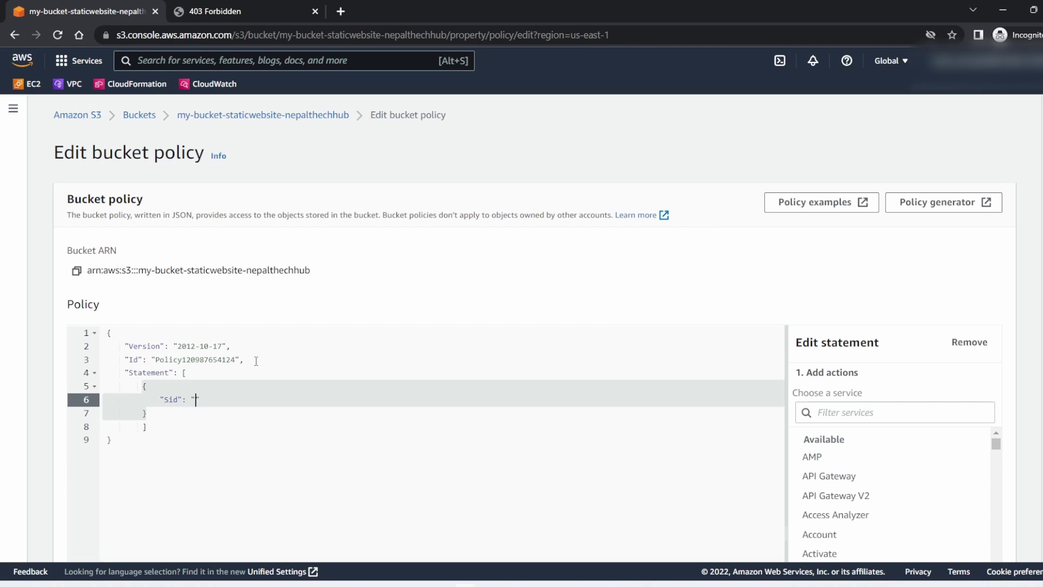
type("\"Stmt")
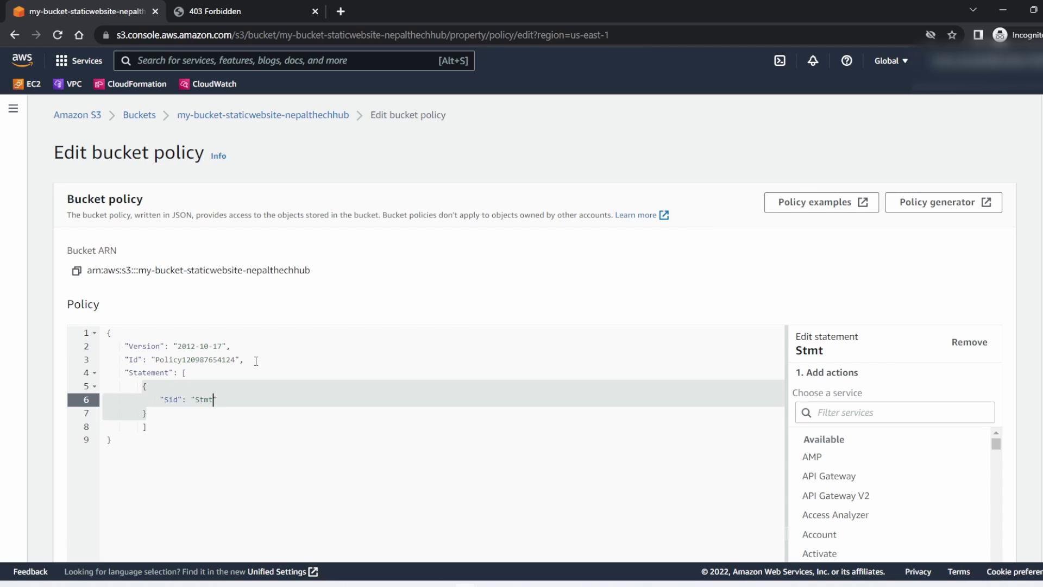
type("1")
key("BackSpace")
type("6")
type("1247")
type("94")
type("23362")
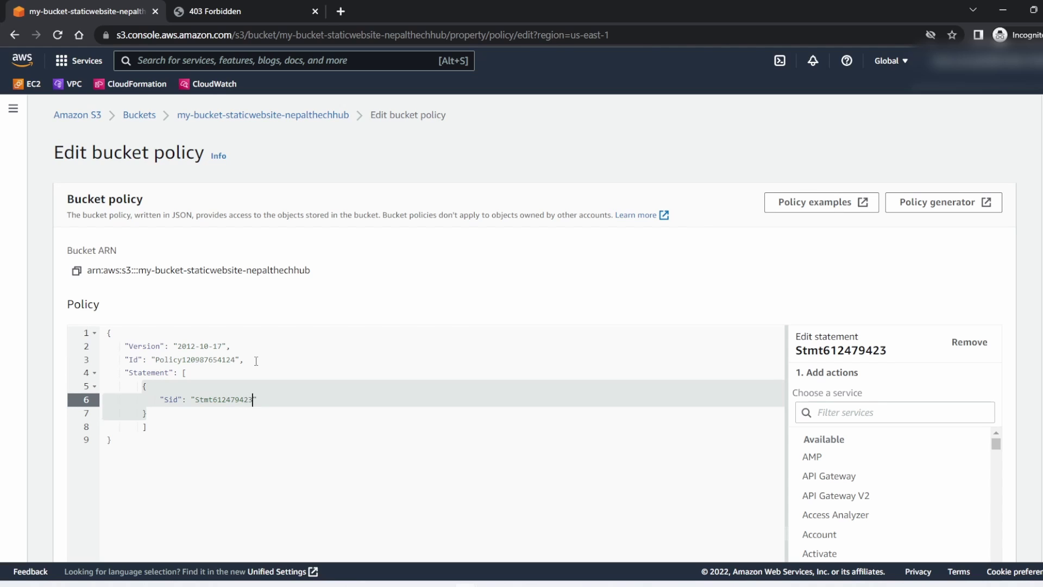
type("0")
key("Right")
type(",")
key("Return")
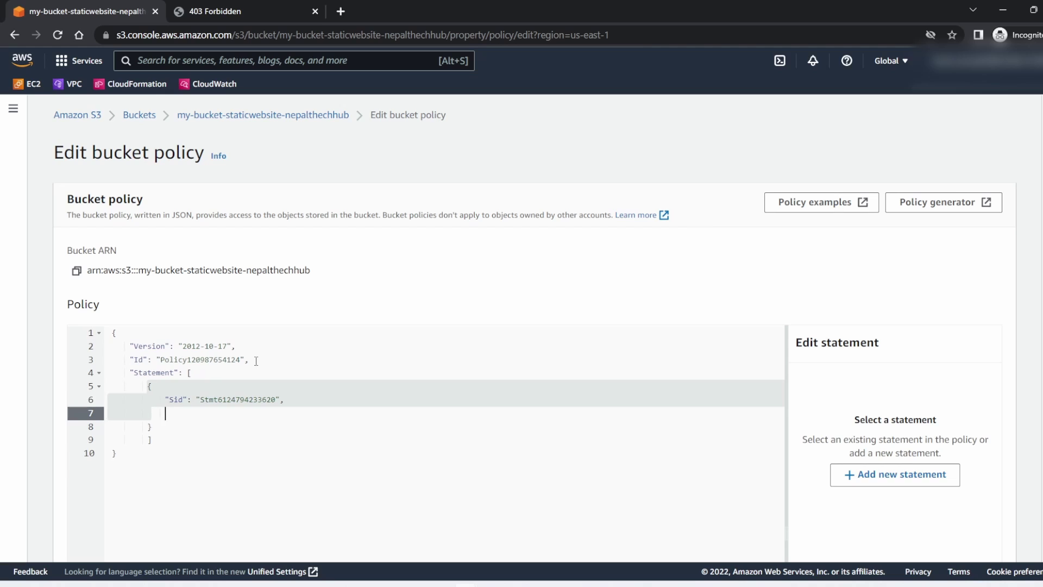
Add an "Effect" entry with the value "Allow" to the policy statement.
type("\"Effect")
key("Right")
type(":")
type(" \"Allow")
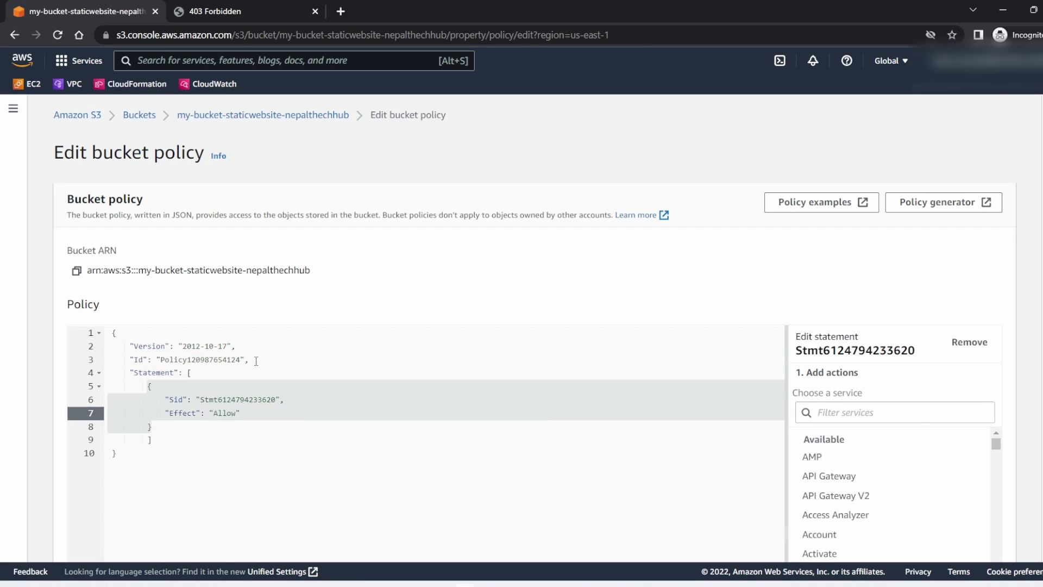
key("Right")
type(",")
key("Return")
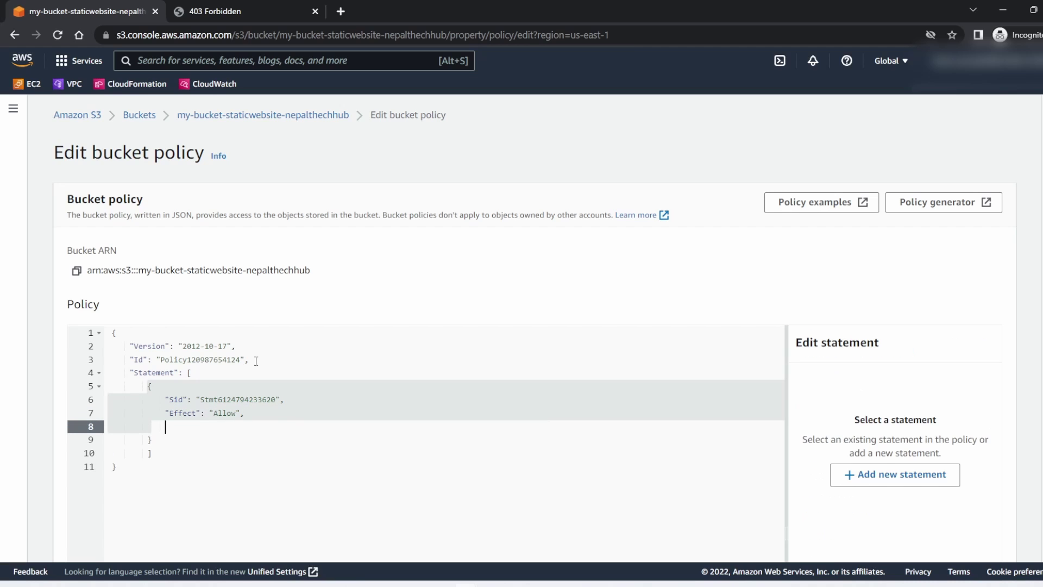
Add a "Principal" entry with the value "*" to the policy statement.
type("\"Principle")
key("BackSpace")
type("l\": \"")
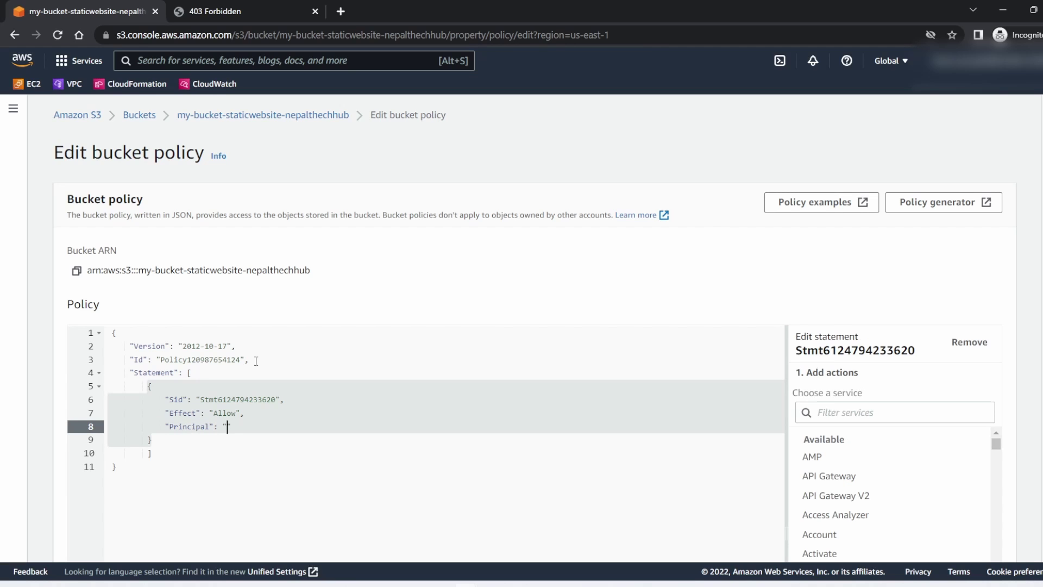
type("*\",")
key("Return")
Add an "Action" entry with the value "s3:GetObject" to the policy statement.
type("\"Actio")
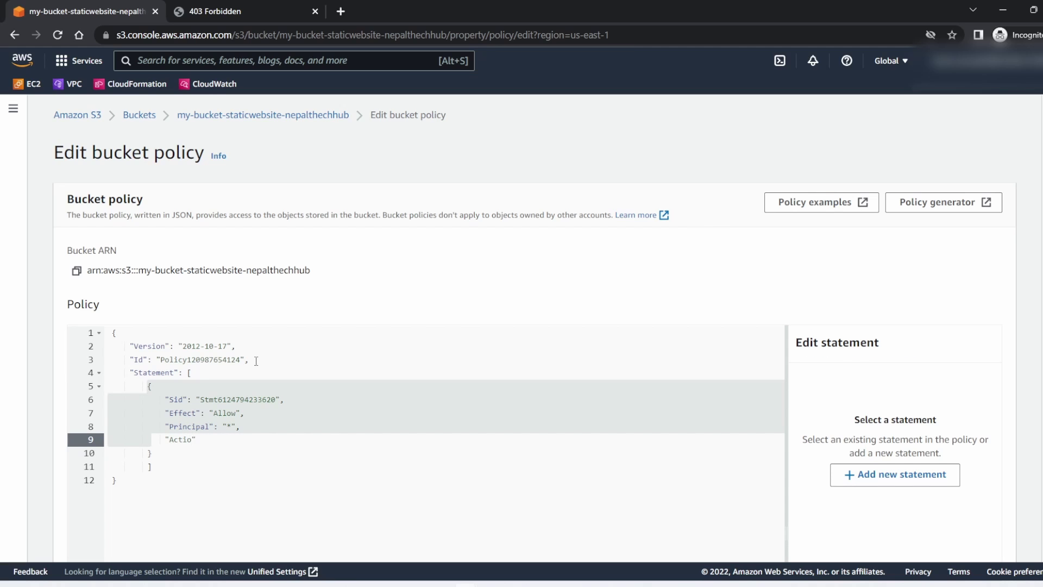
type("n\": \"s3")
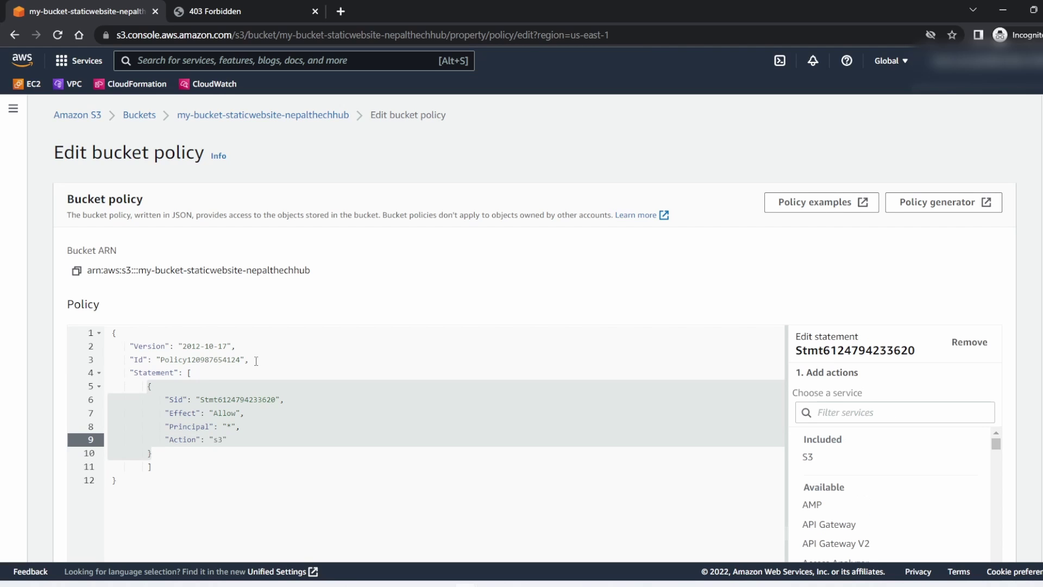
type(":GetObject\",")
key("Return")
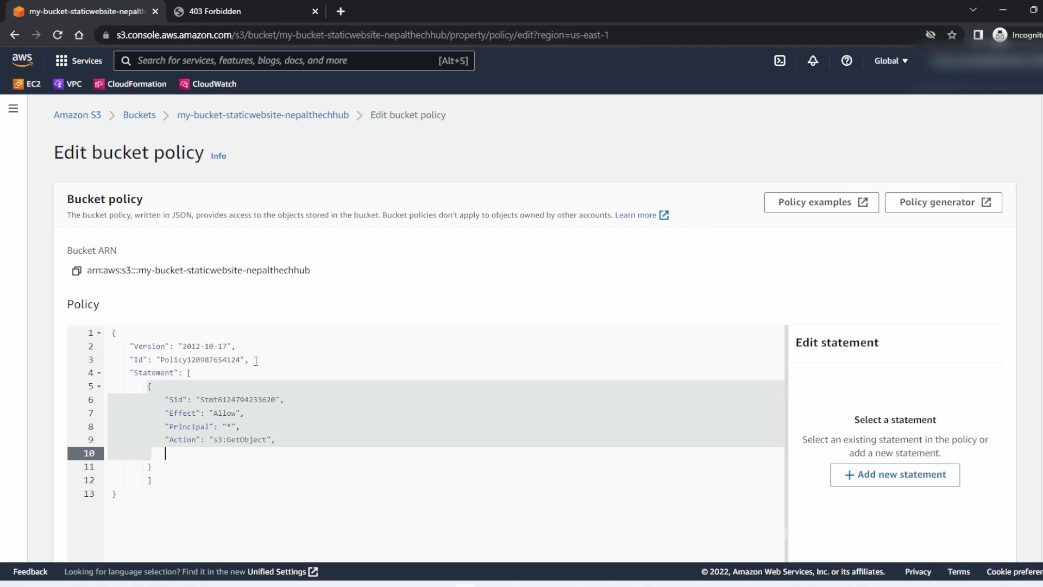
Add a "Resource" entry to the policy statement containing the copied bucket ARN followed by "/".
type("\"Resp")
key("BackSpace")
type("ources")
key("BackSpace")
type(":")
left_click(76, 271)
key("ctrl+v")
type("/")
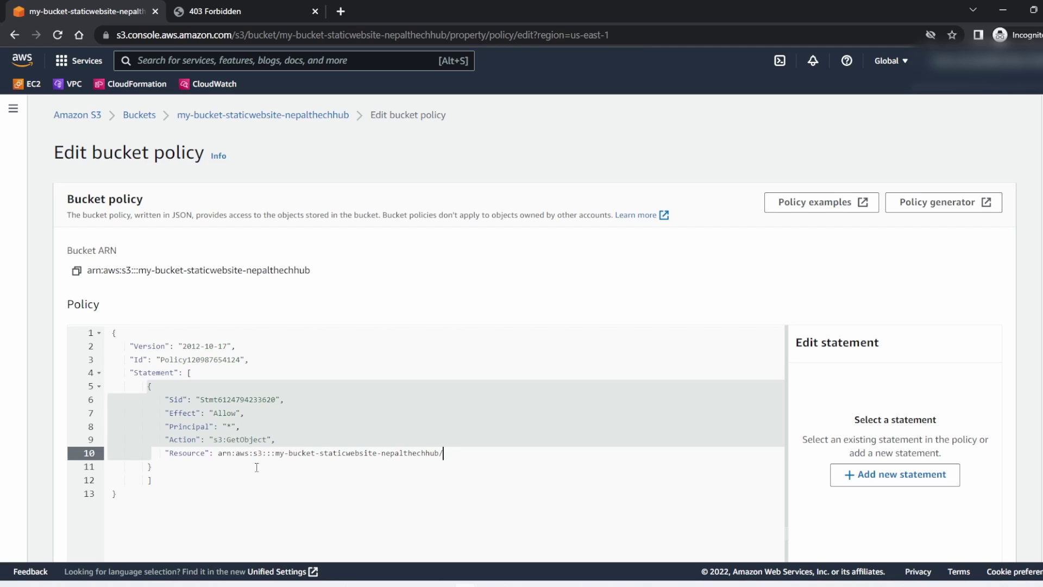
Append "*" to the Resource ARN and enclose the whole value in double quotes.
type("*\"")
key("BackSpace")
left_click(218, 453)
type("\"")
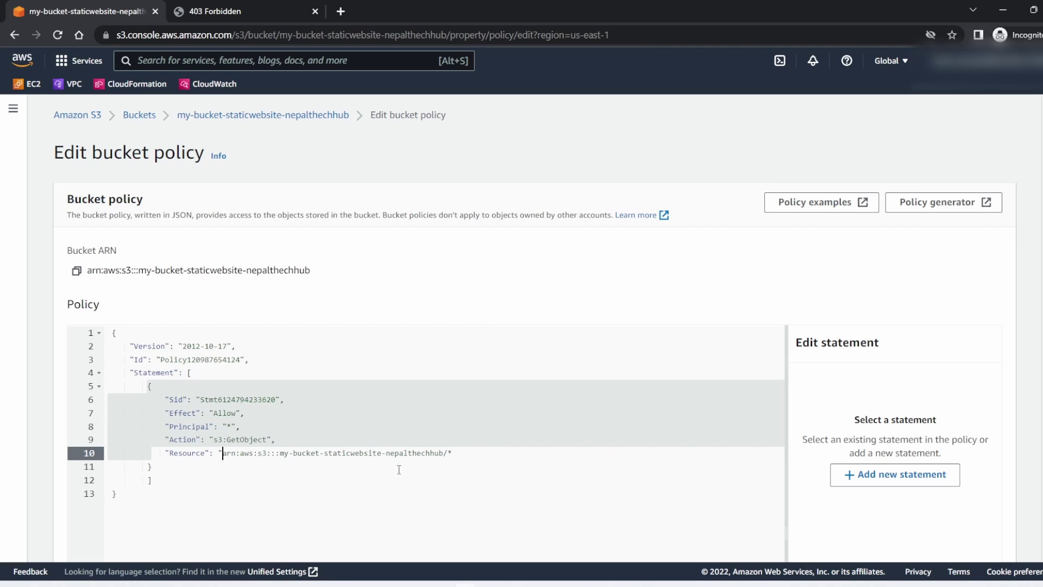
left_click(488, 456)
type("\"")
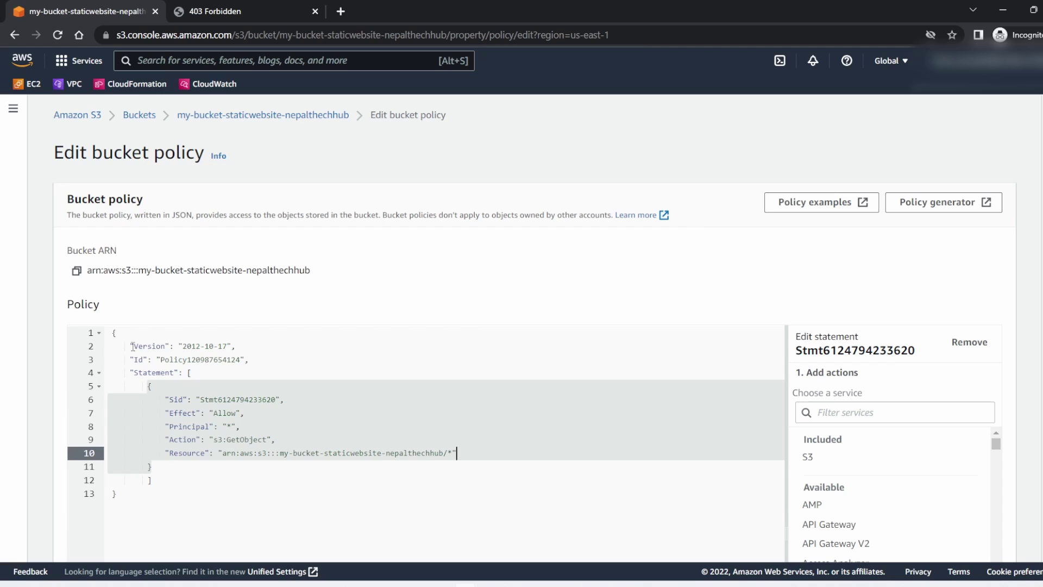
Review the Effect, Principal, Action and Resource entries of the policy statement.
scroll(377, 372, "down", 2)
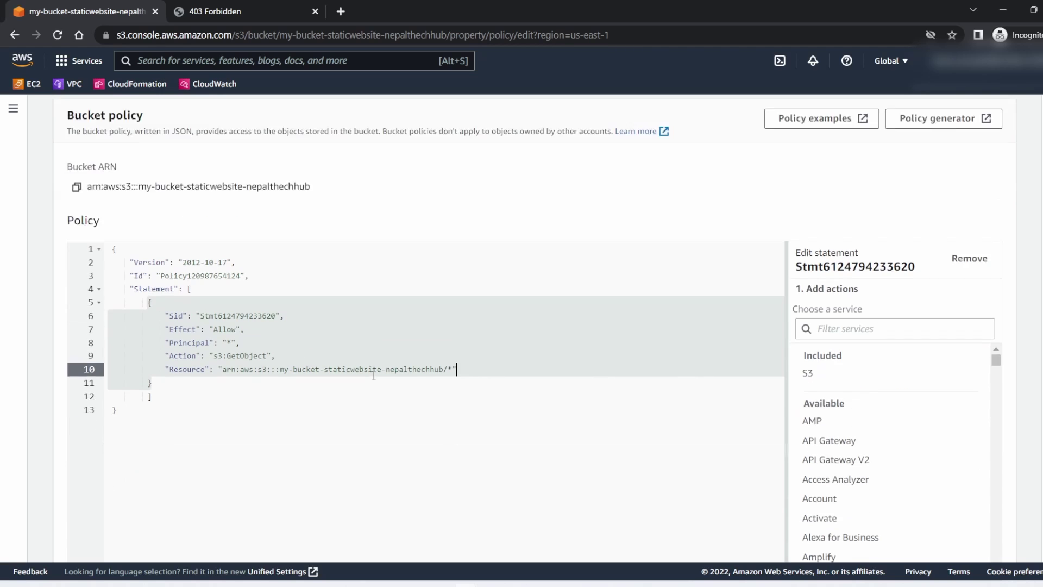
left_click(286, 360)
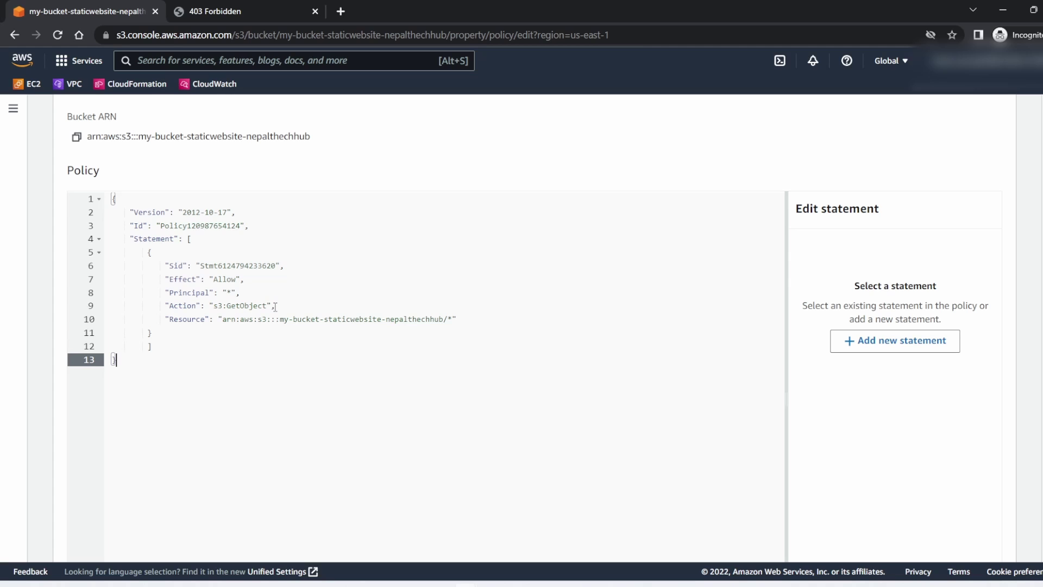
left_click(245, 292)
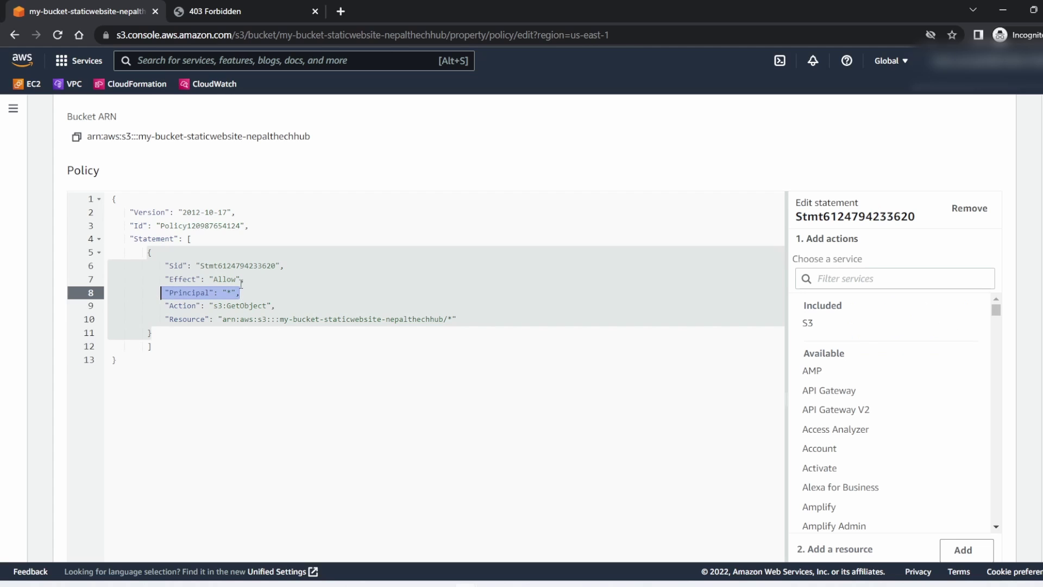
left_click_drag(244, 279, 170, 280)
left_click_drag(278, 306, 170, 293)
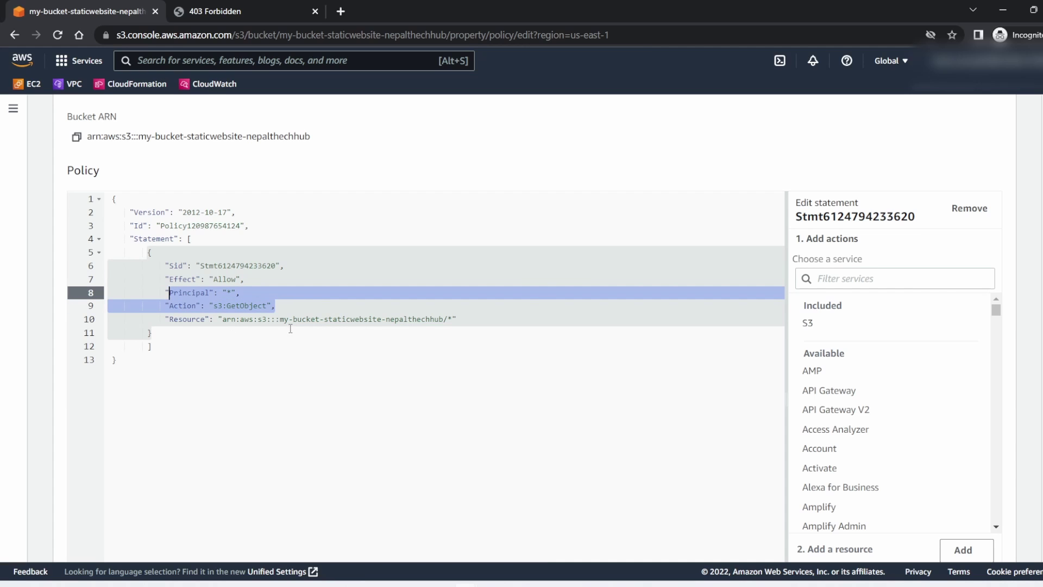
left_click_drag(231, 319, 377, 331)
Try to save the bucket policy and expand the API response details.
scroll(438, 347, "down", 5)
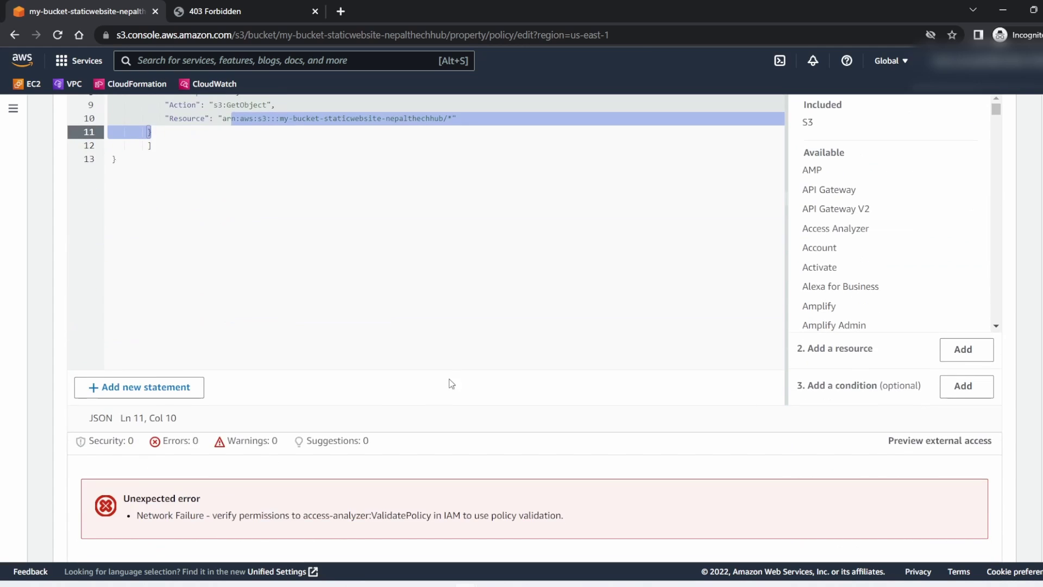
left_click(976, 550)
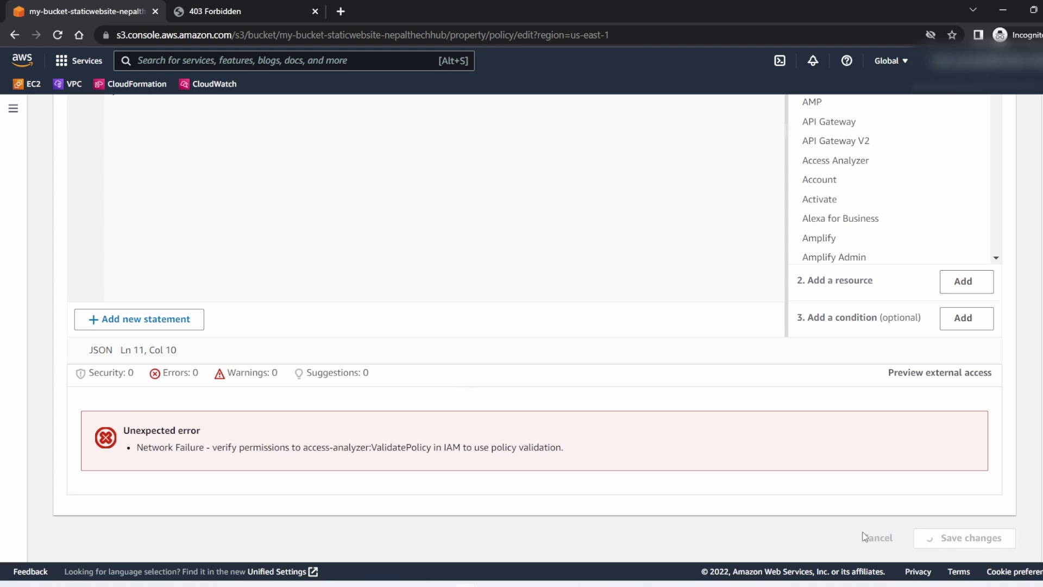
scroll(432, 503, "down", 2)
left_click(152, 497)
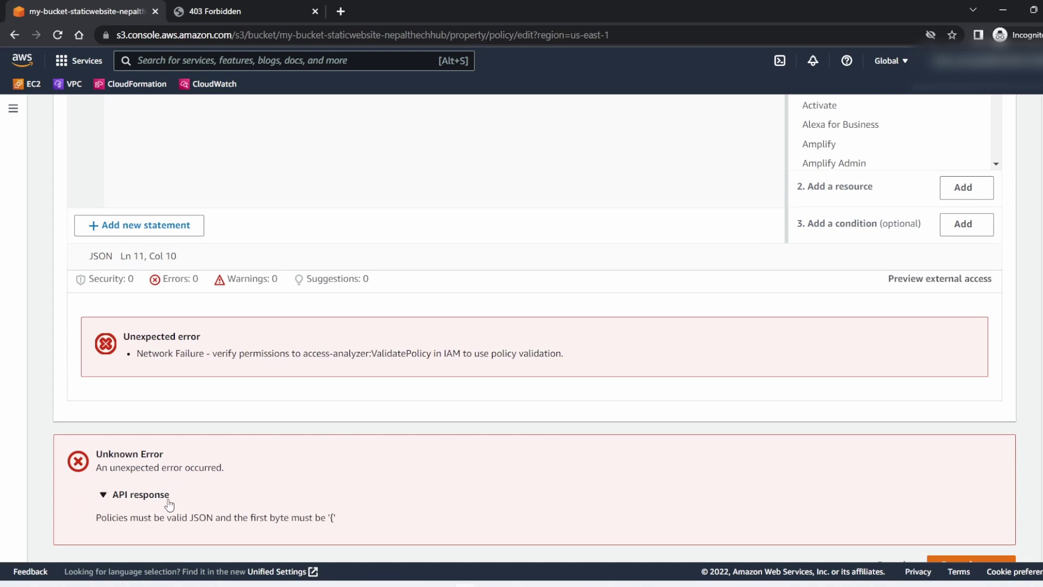
Remove any character preceding the opening brace on the policy's first line and save the bucket policy.
scroll(272, 524, "up", 10)
left_click(137, 340)
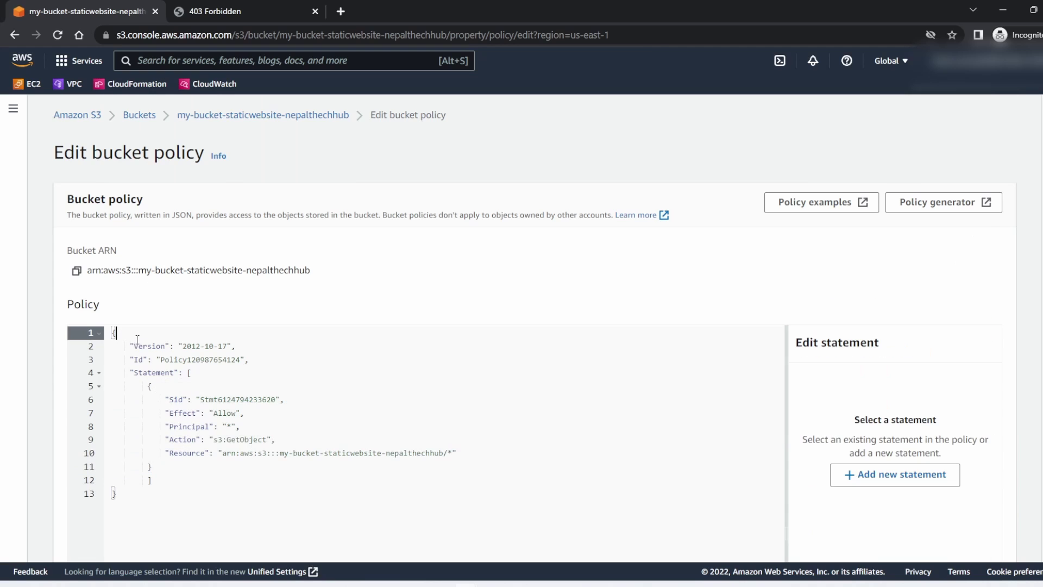
double_click(112, 333)
left_click(112, 332)
key("BackSpace")
scroll(353, 431, "down", 10)
left_click(947, 539)
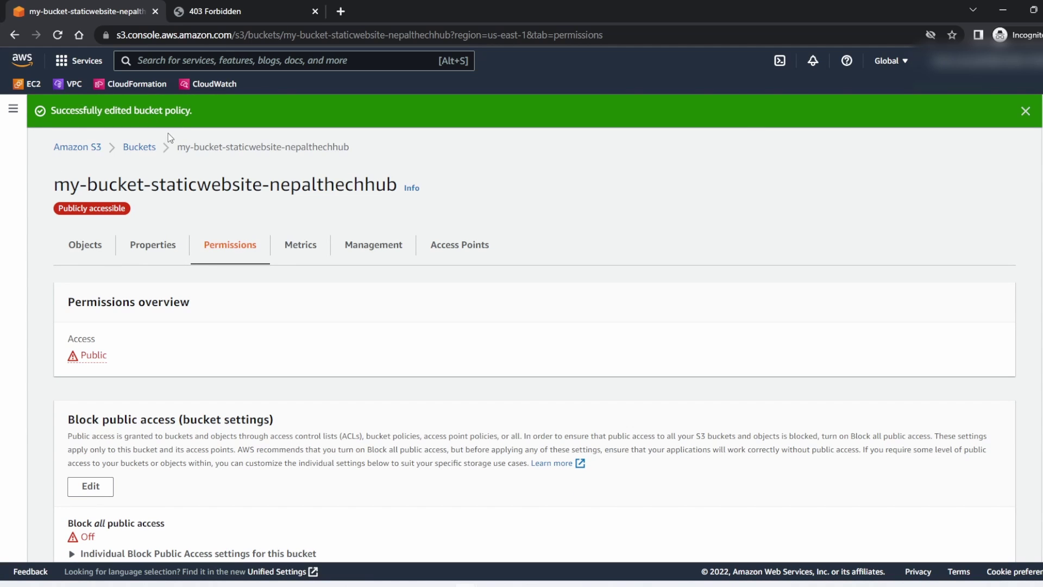
Examine the bucket's permissions, including the saved bucket policy, object ownership, access control list and CORS settings.
scroll(365, 298, "down", 7)
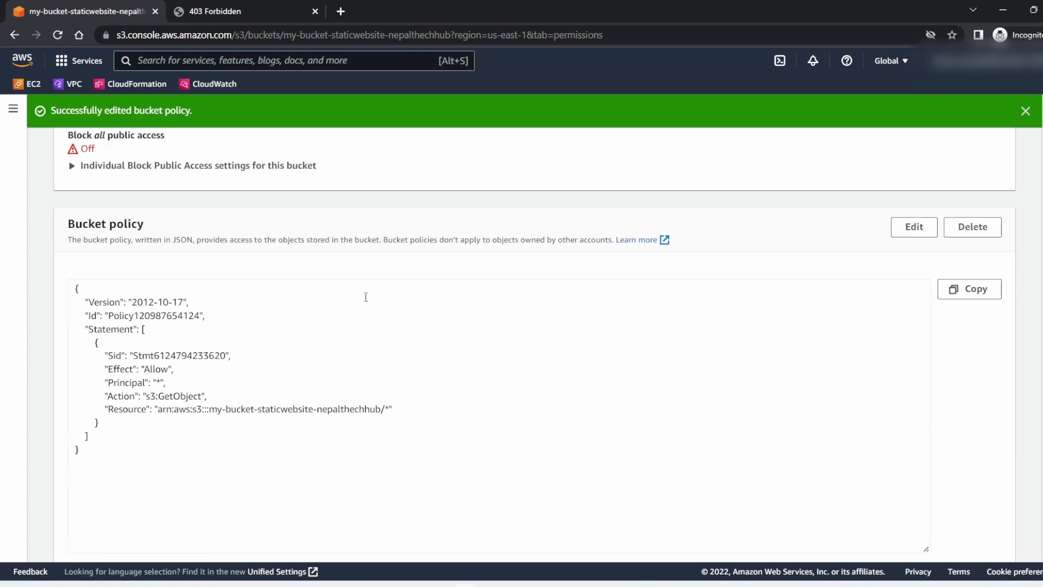
scroll(409, 349, "down", 5)
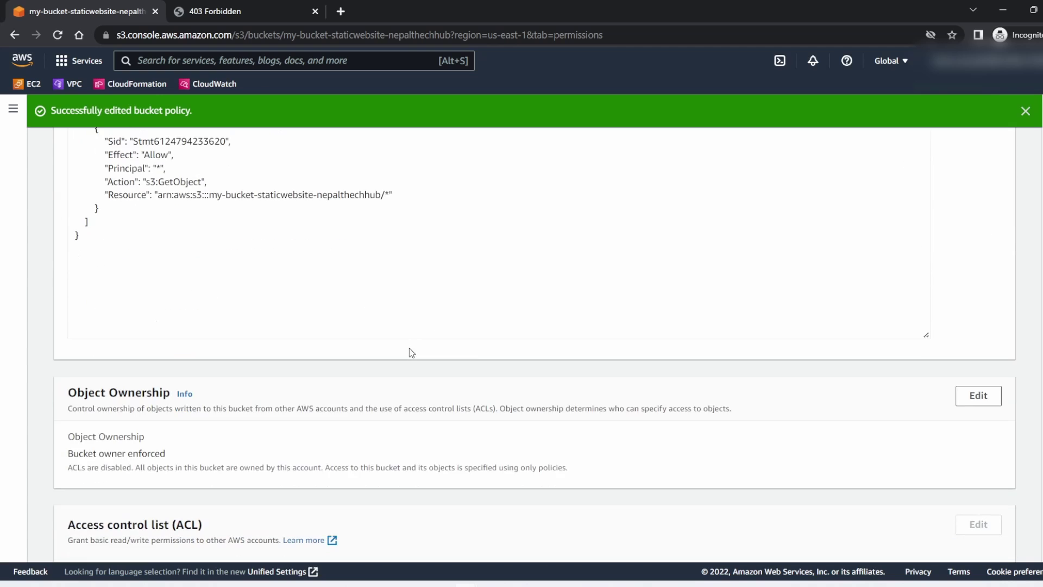
scroll(409, 350, "up", 6)
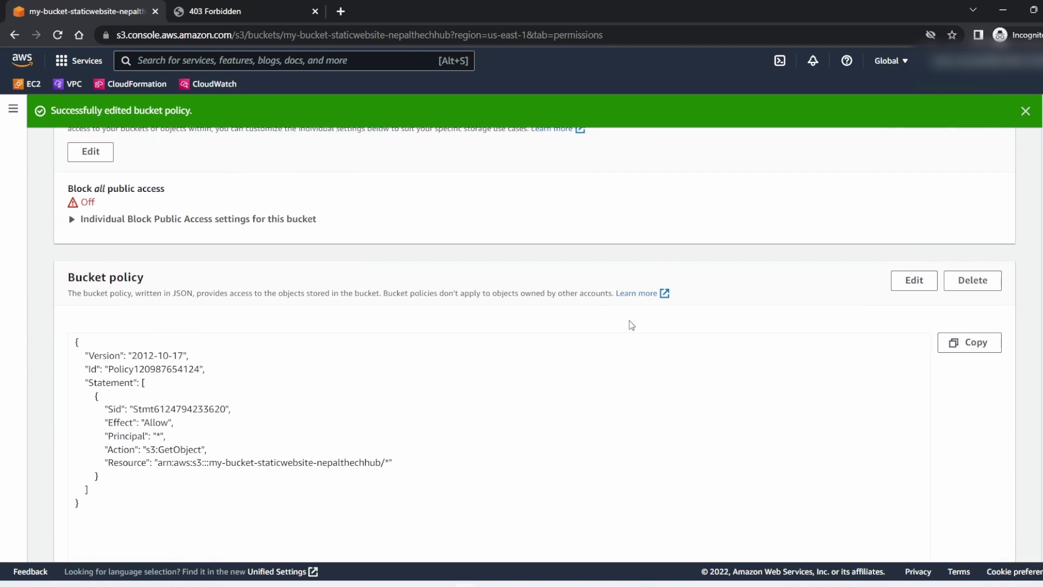
scroll(527, 344, "down", 1)
scroll(527, 343, "down", 12)
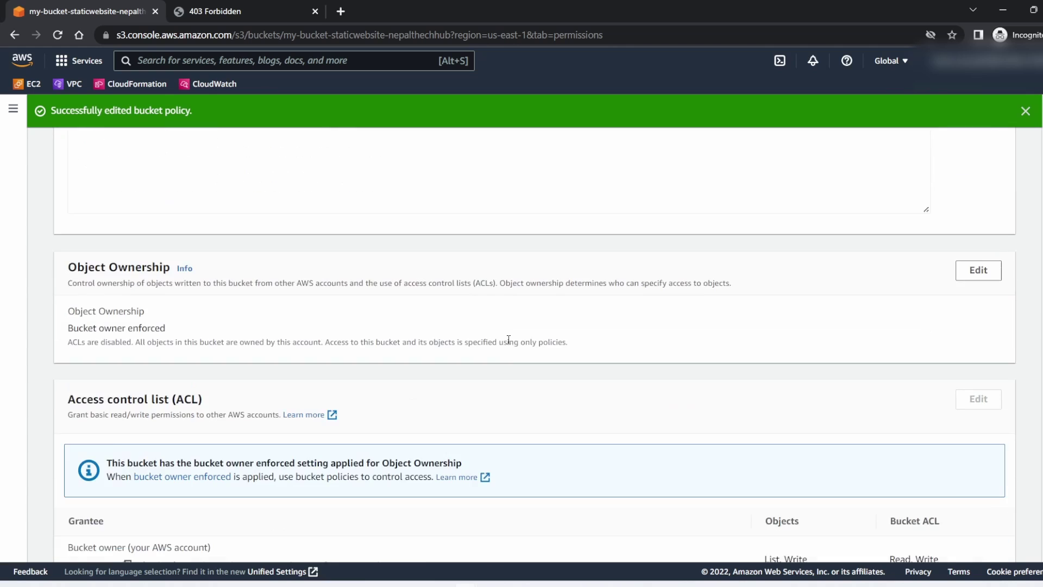
scroll(509, 344, "down", 1)
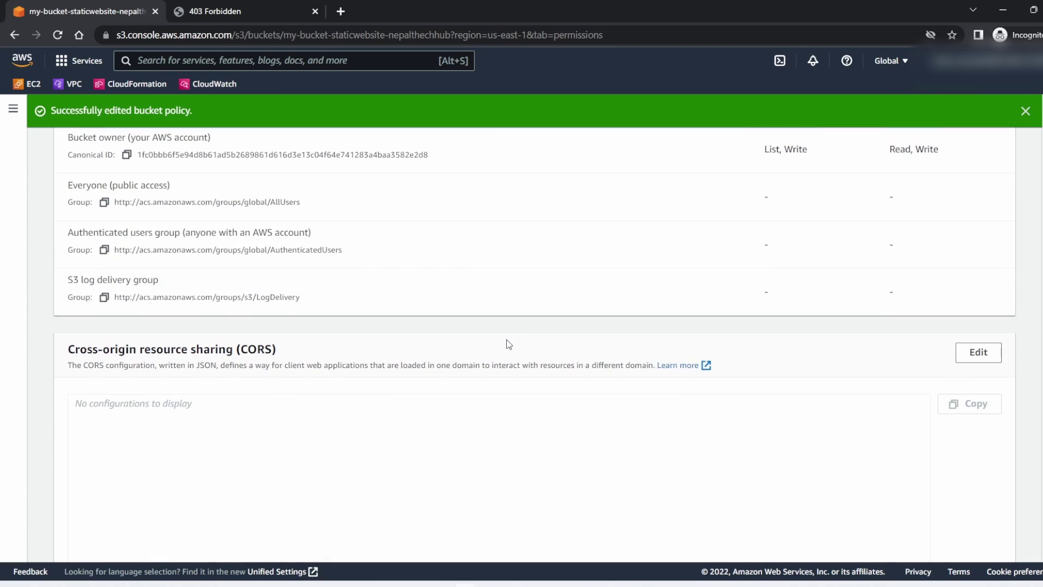
scroll(507, 340, "down", 3)
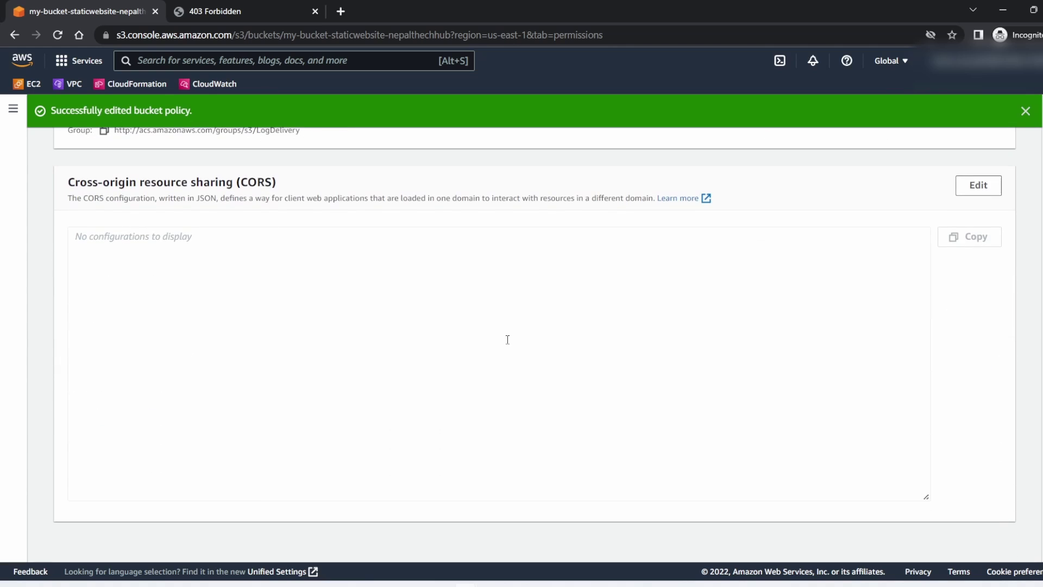
scroll(507, 339, "up", 15)
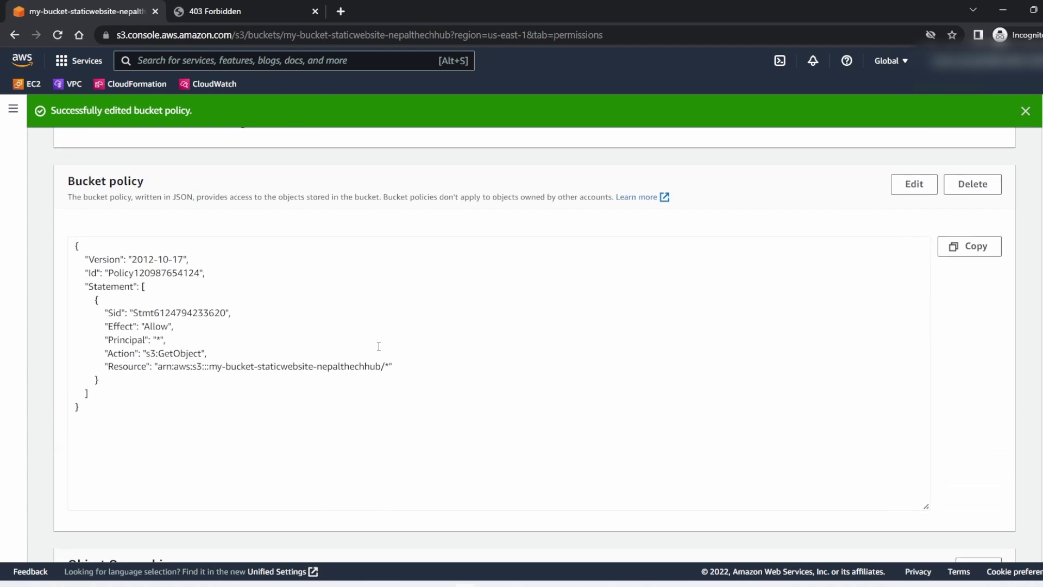
scroll(379, 346, "up", 10)
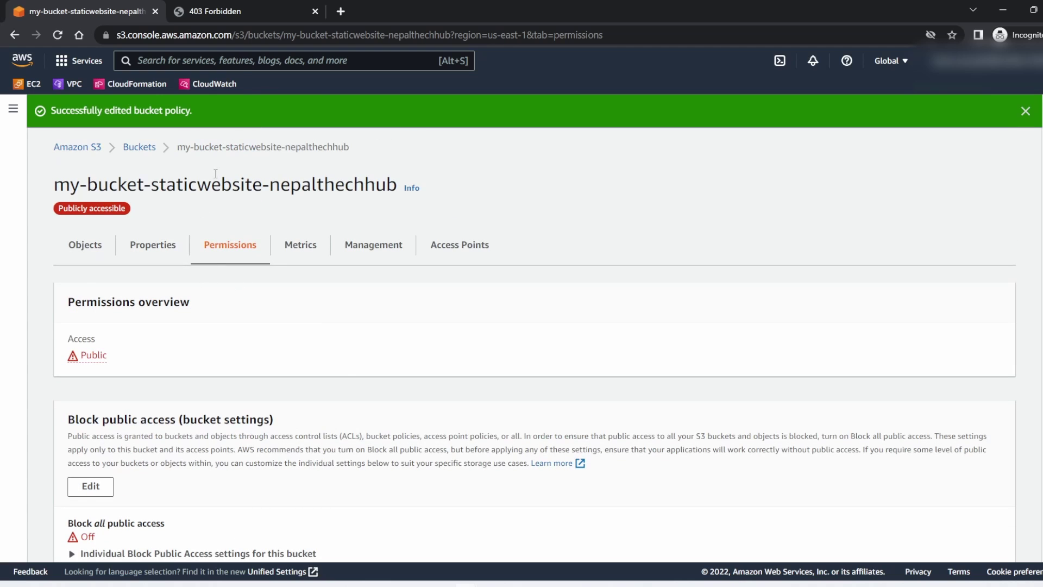
Reload the bucket's website endpoint page and look through the site's home page.
left_click(249, 12)
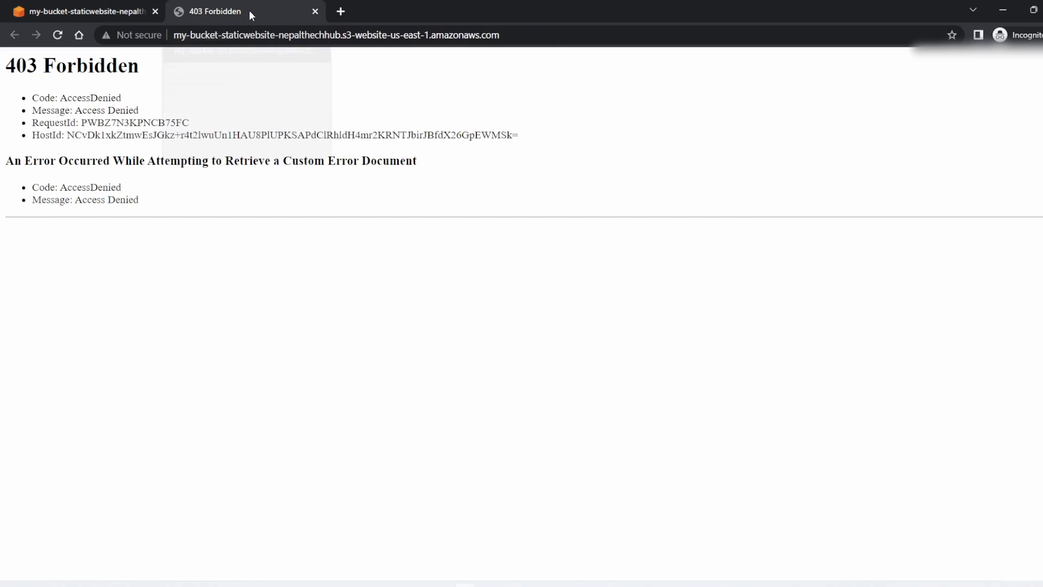
left_click(58, 35)
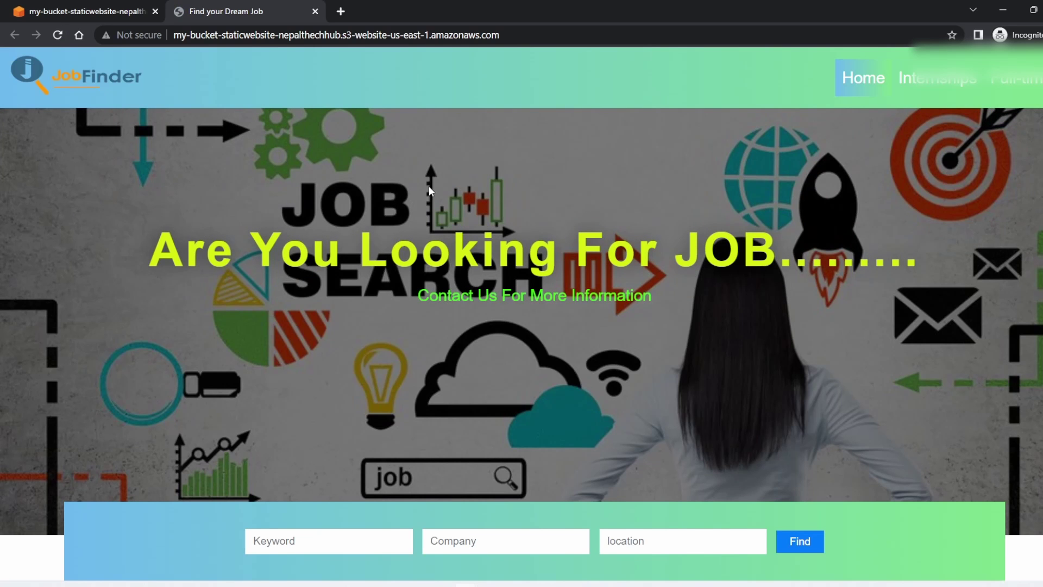
scroll(508, 177, "down", 15)
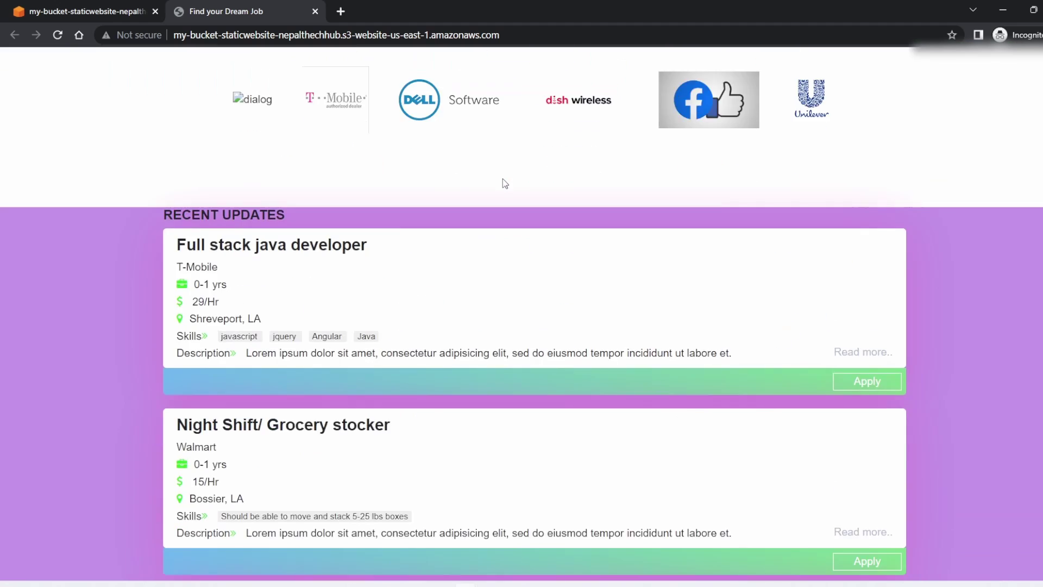
scroll(507, 177, "down", 20)
scroll(499, 177, "up", 20)
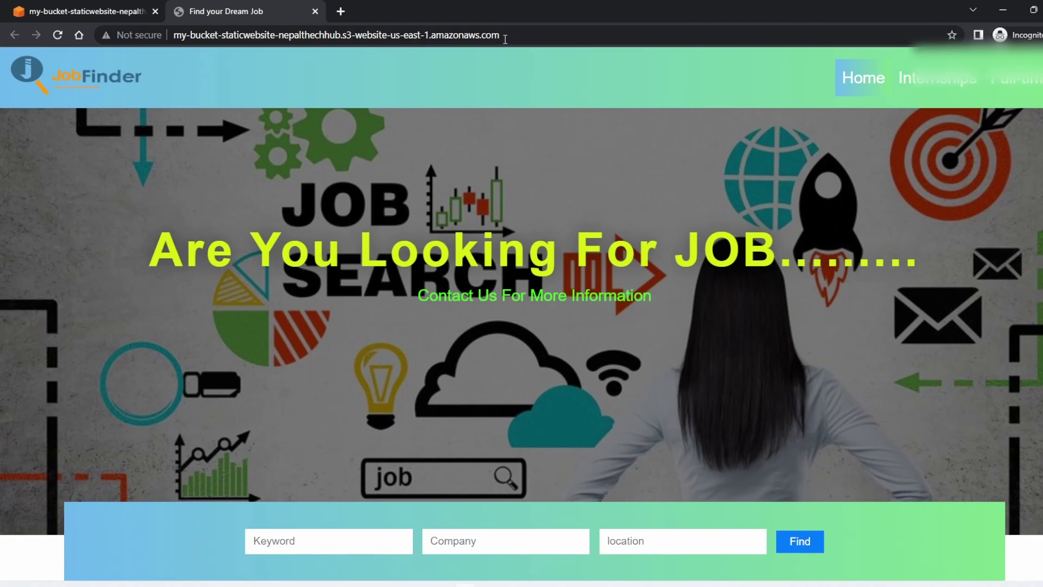
Test the error document by opening the nonexistent path "/blablasjdfjkhnkjdaisnd/fbdjhabsdkjf" on the website endpoint.
left_click(505, 37)
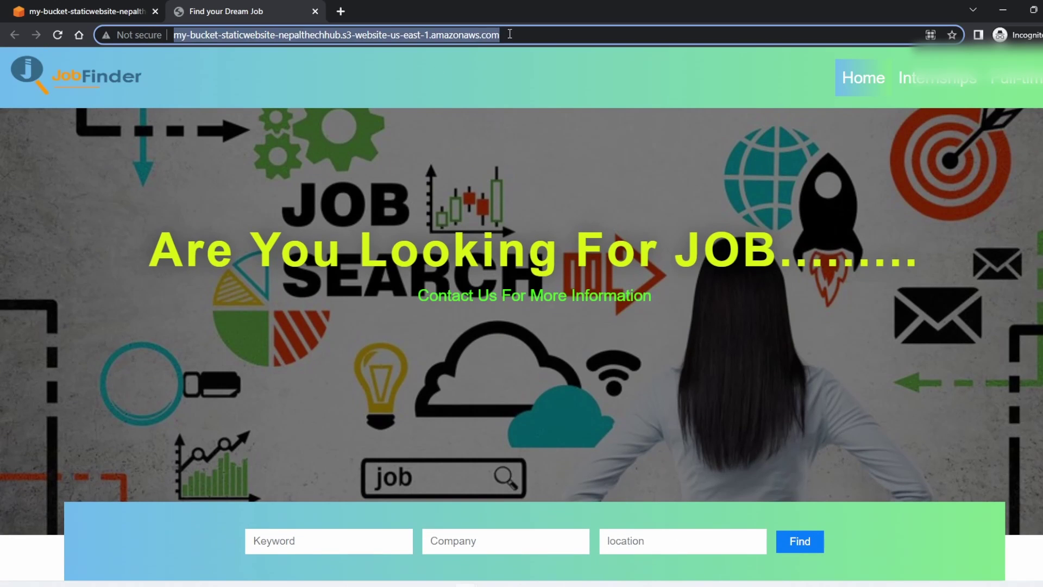
key("End")
type("/b")
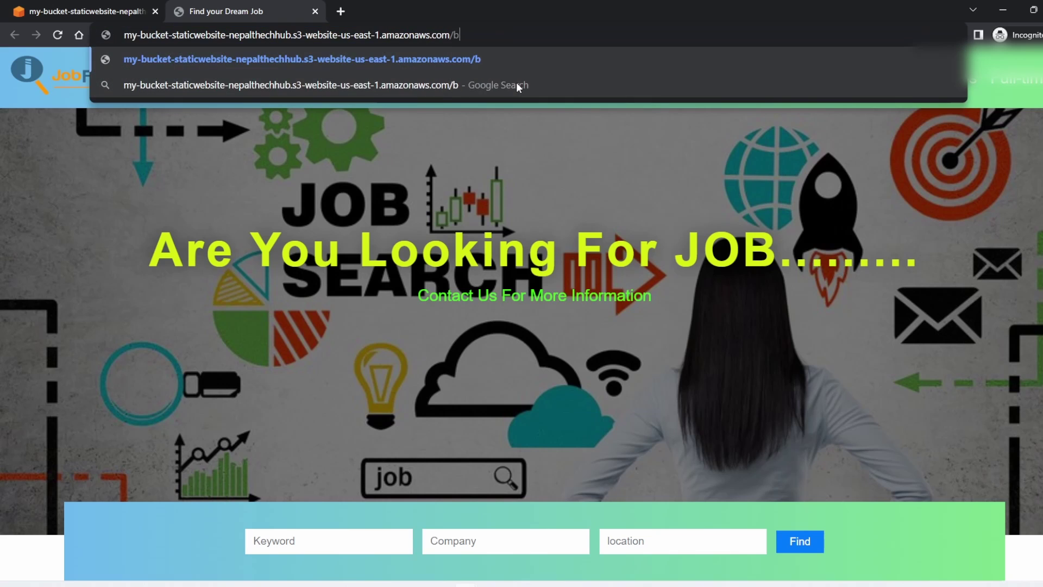
type("lablasjdfjkhnkjdaisnd/fbdjhabsdkjf")
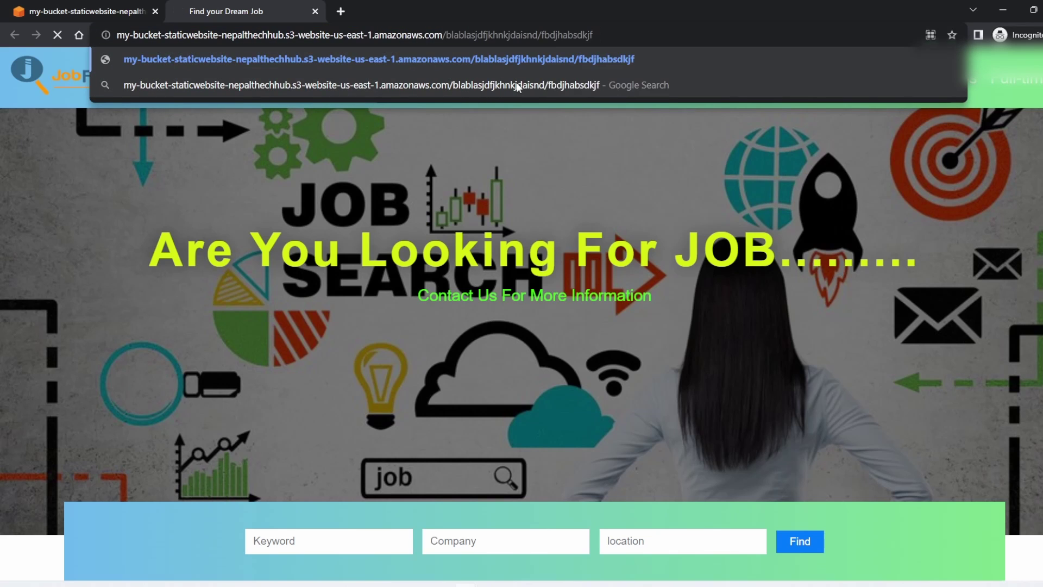
key("Return")
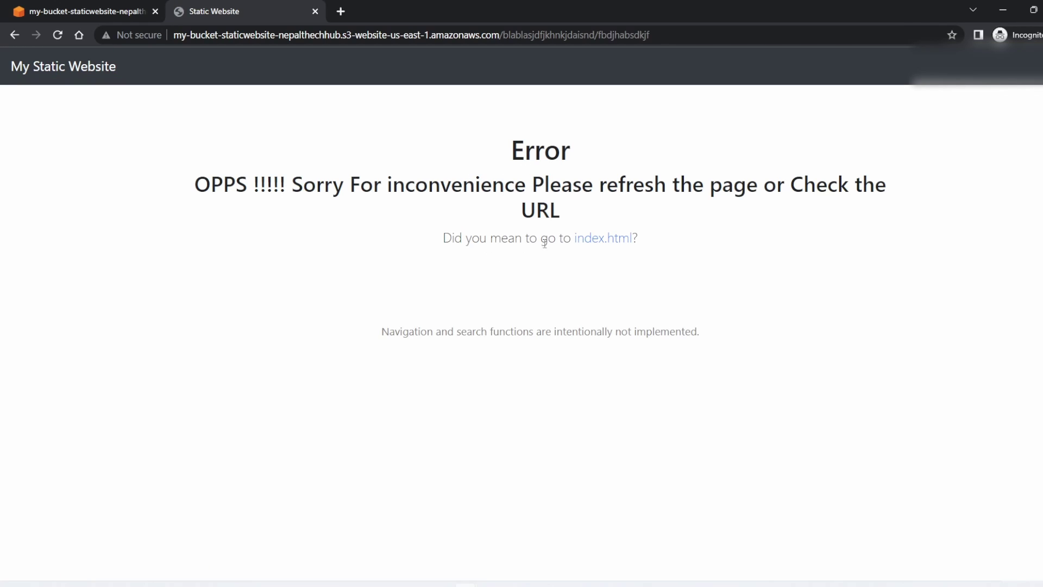
Follow the error page's index.html link back to the home page and look over its content.
left_click(611, 245)
left_click(609, 244)
left_click(608, 245)
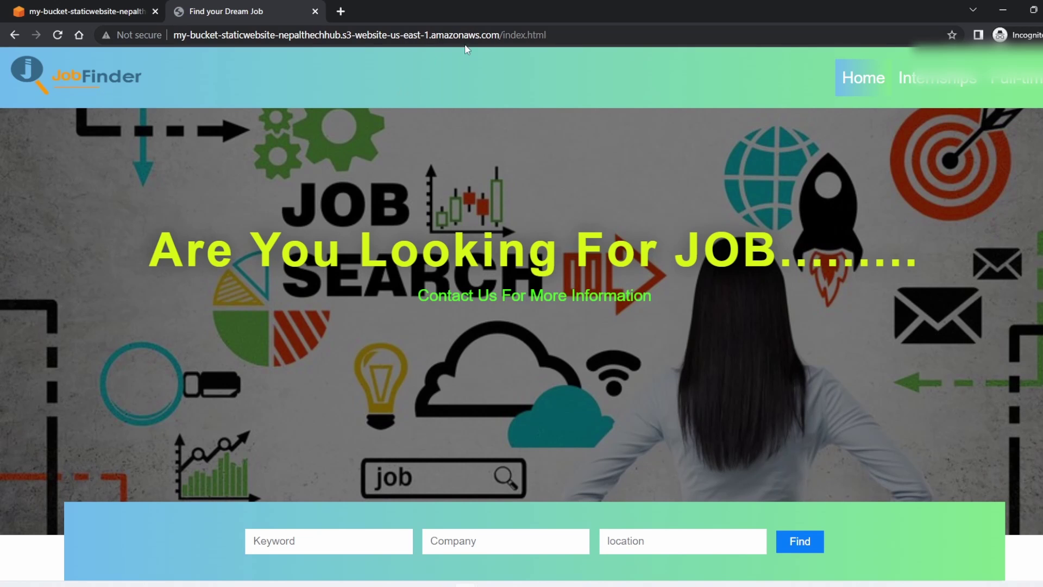
scroll(494, 182, "down", 4)
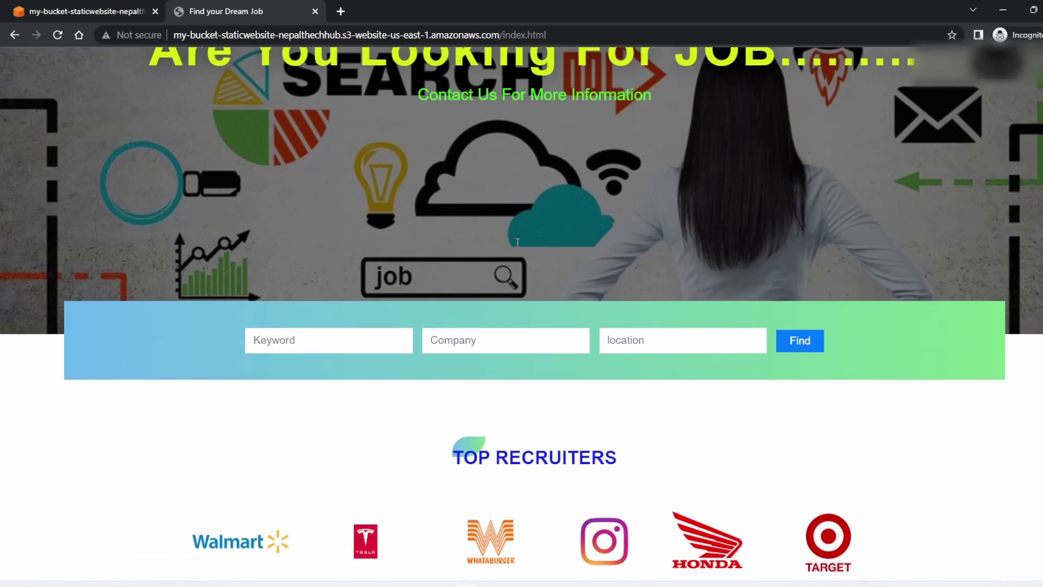
scroll(516, 228, "up", 4)
scroll(380, 221, "down", 6)
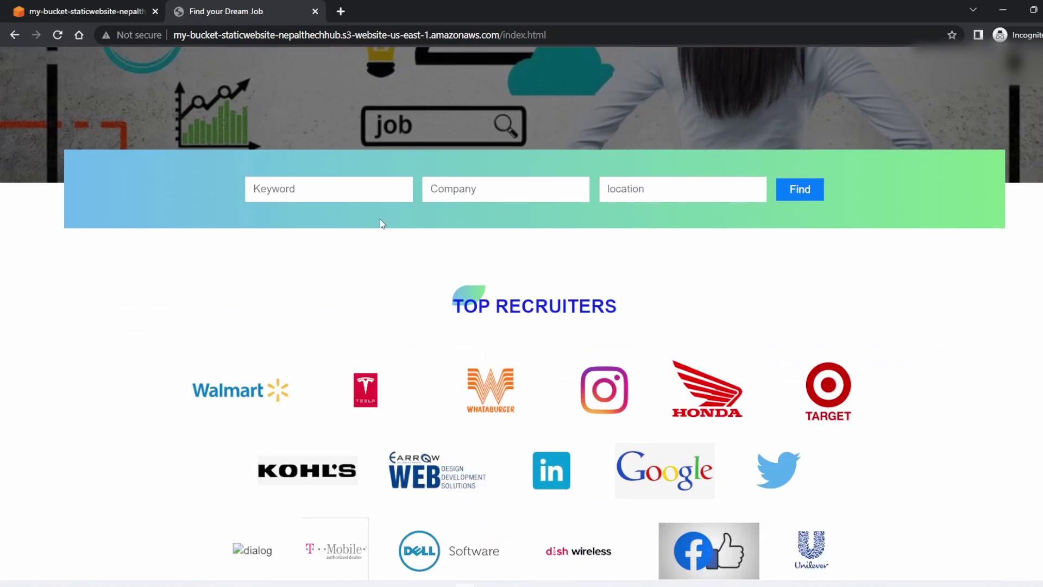
scroll(379, 219, "up", 6)
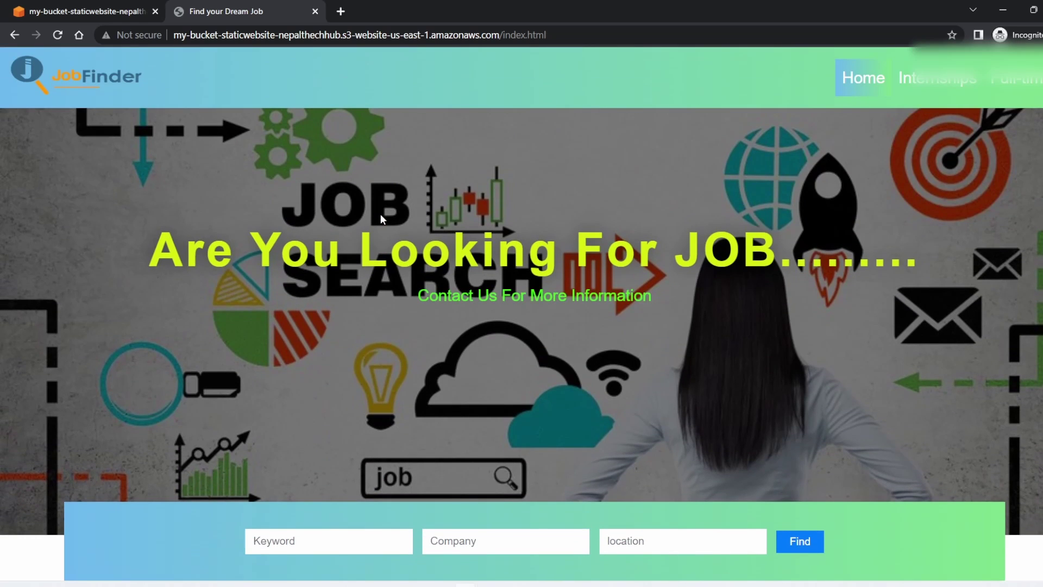